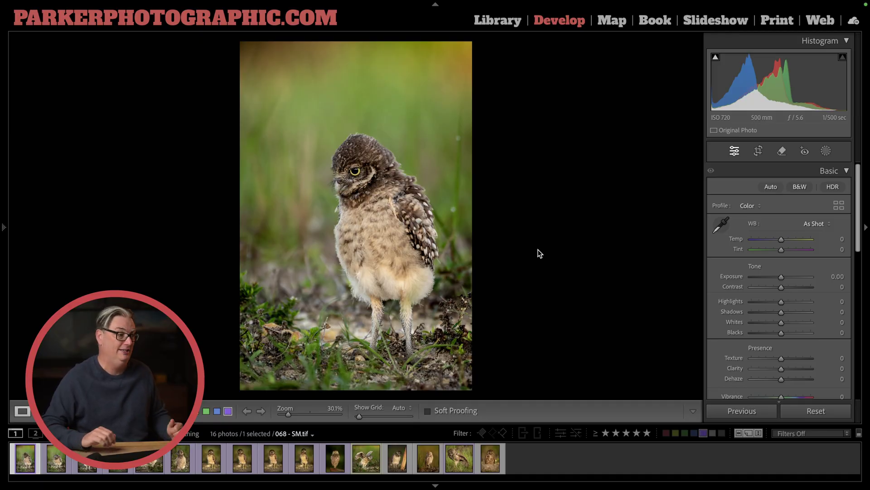
# Step through the filmstrip to the perched burrowing owl photo 443 - SM.tif
pyautogui.press('Right')
pyautogui.press('Right')
pyautogui.press('Right')
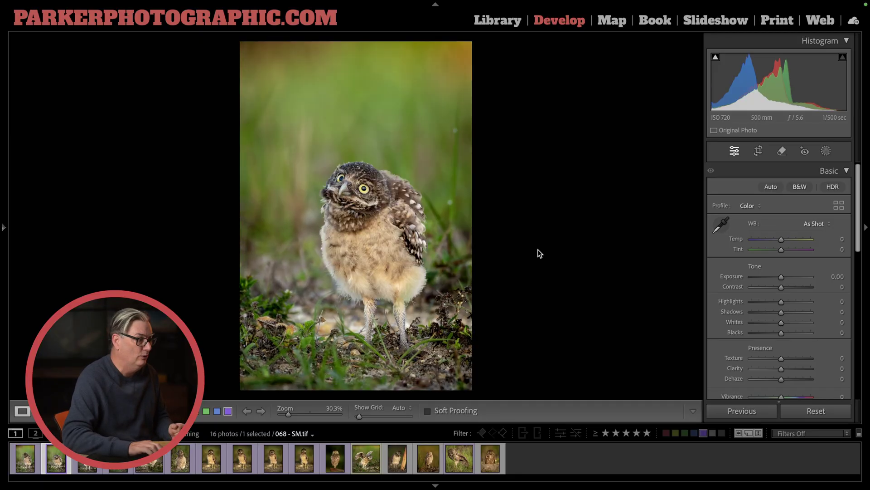
pyautogui.press('Right')
pyautogui.press('Right')
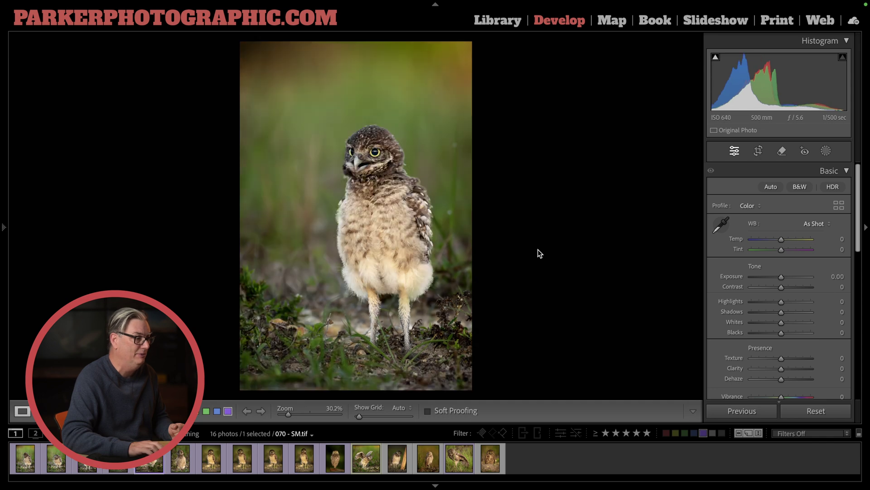
pyautogui.press('Right')
pyautogui.press('Right')
pyautogui.press('Right')
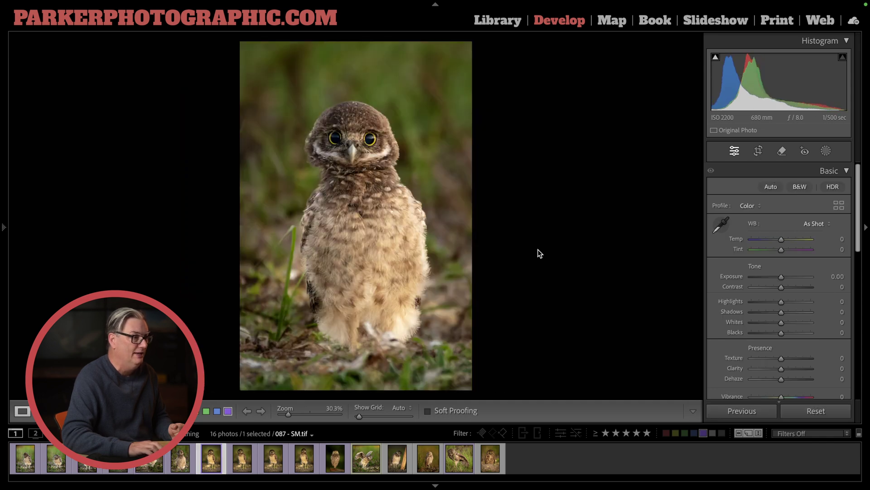
pyautogui.press('Right')
pyautogui.press('Right')
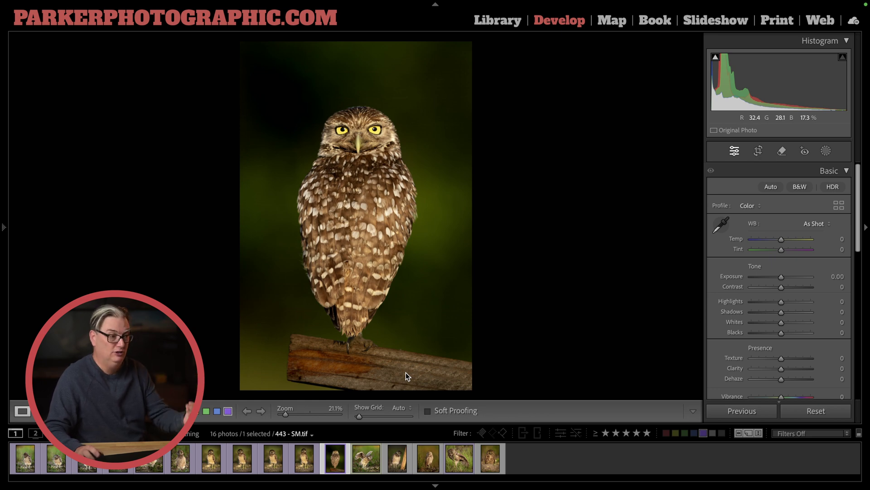
# Crop the spread-wings owl photo 067 - OSS.NEF to a 1x1 square, then open _DSC8750.NEF
pyautogui.press('Right')
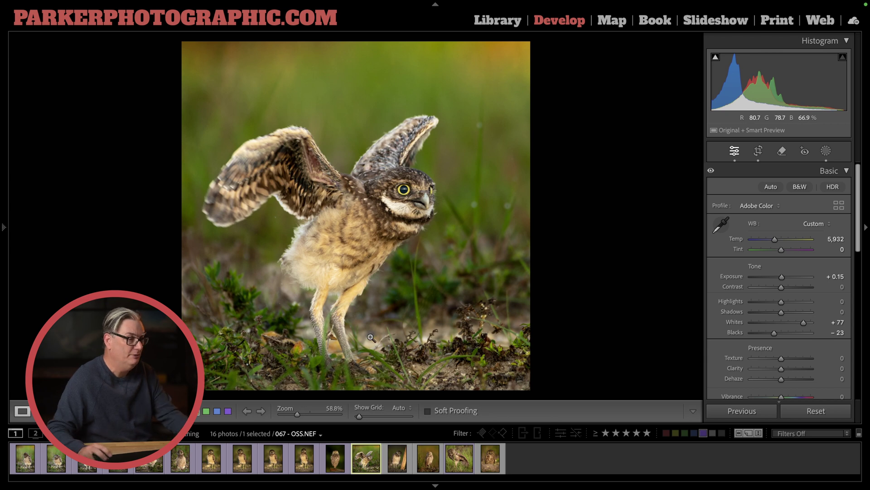
pyautogui.press('r')
pyautogui.moveTo(368, 237); pyautogui.dragTo(410, 213)
pyautogui.press('r')
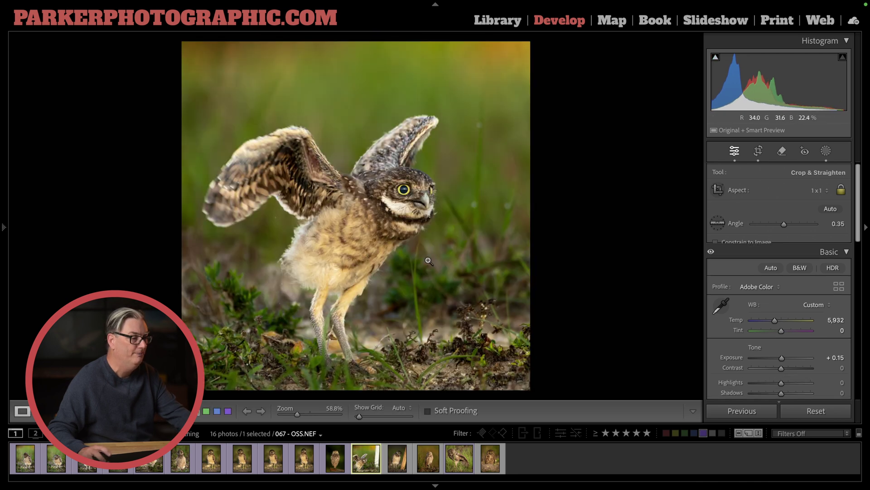
pyautogui.click(403, 456)
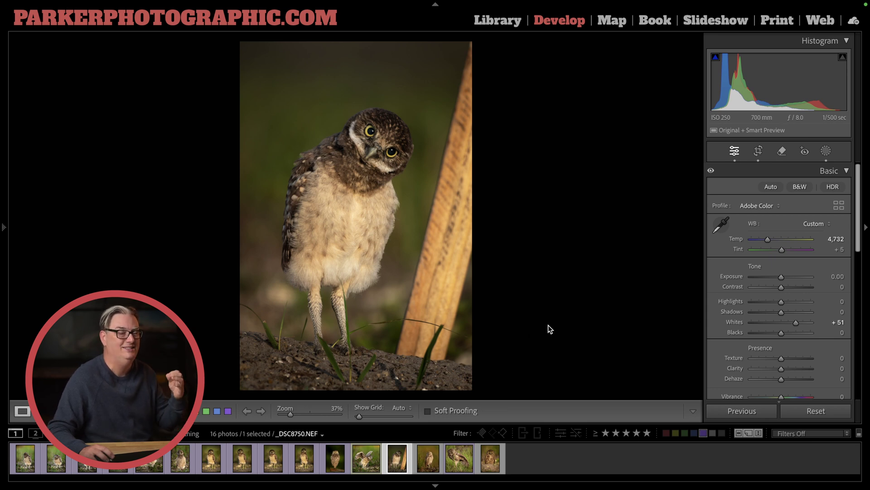
# Bring up the Remove tool settings on the stake photo, then switch to cloud Lightroom
pyautogui.click(781, 154)
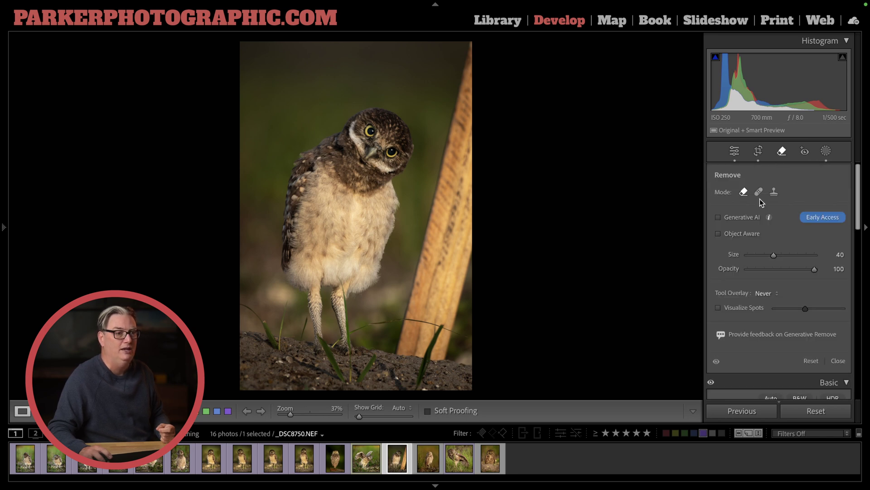
pyautogui.click(779, 152)
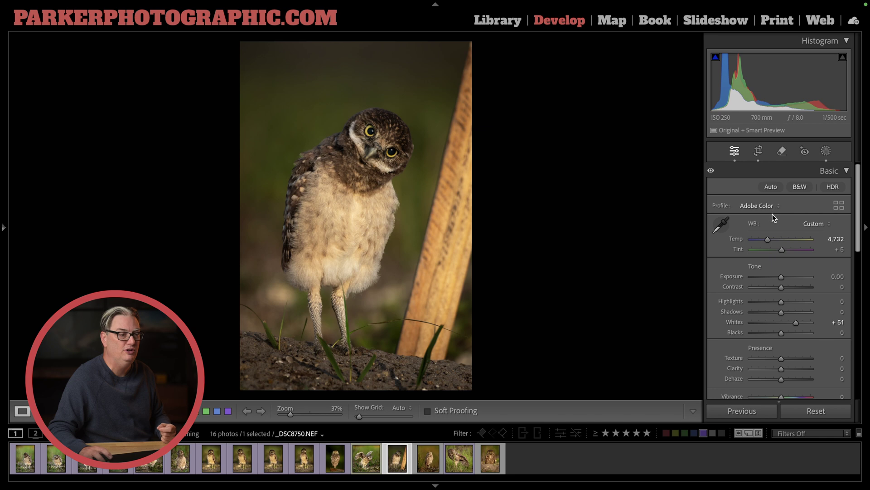
pyautogui.press('q')
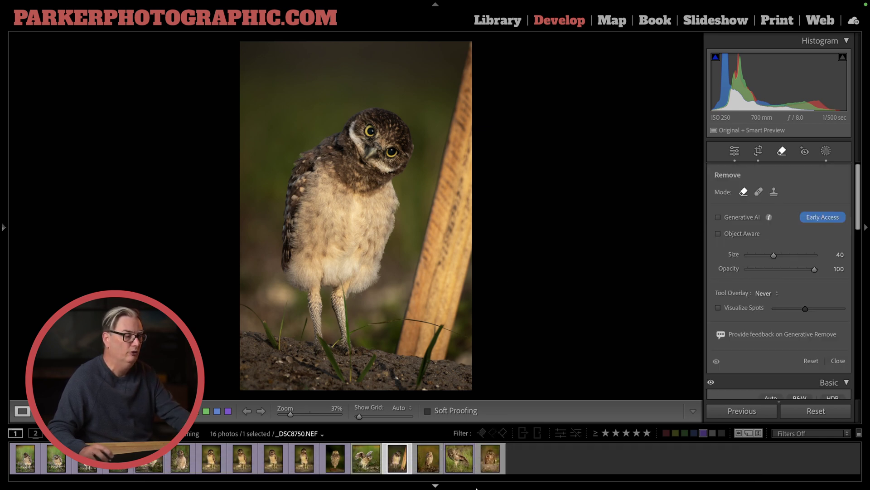
pyautogui.moveTo(420, 479)
pyautogui.click(345, 471)
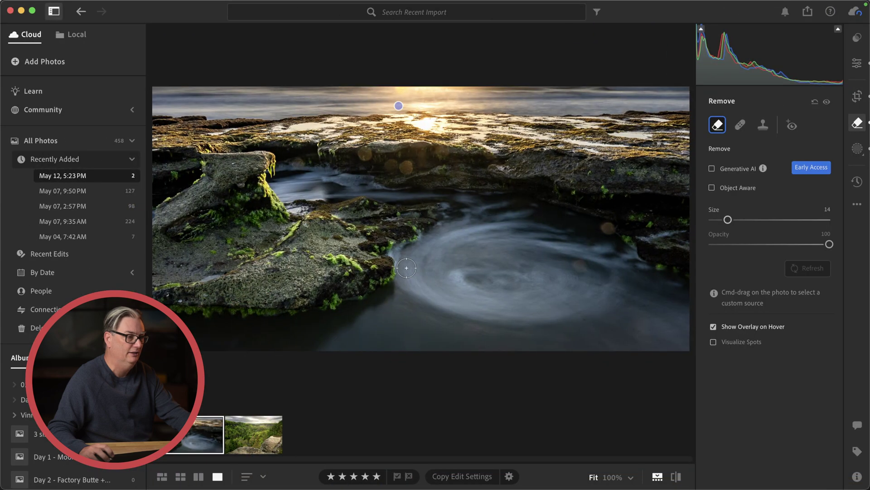
pyautogui.click(864, 123)
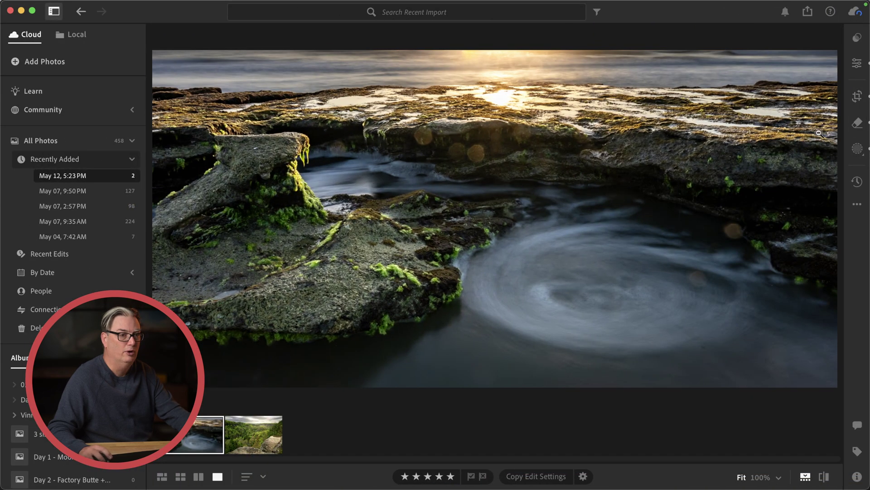
pyautogui.click(858, 124)
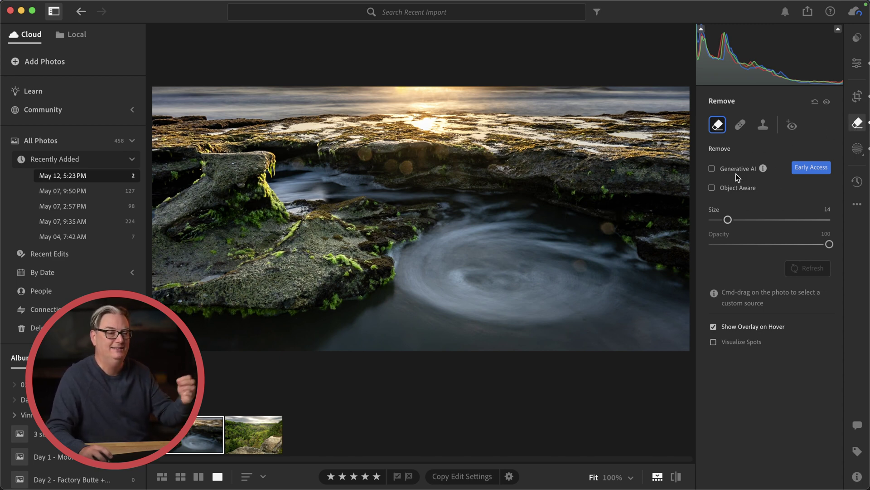
pyautogui.moveTo(336, 477)
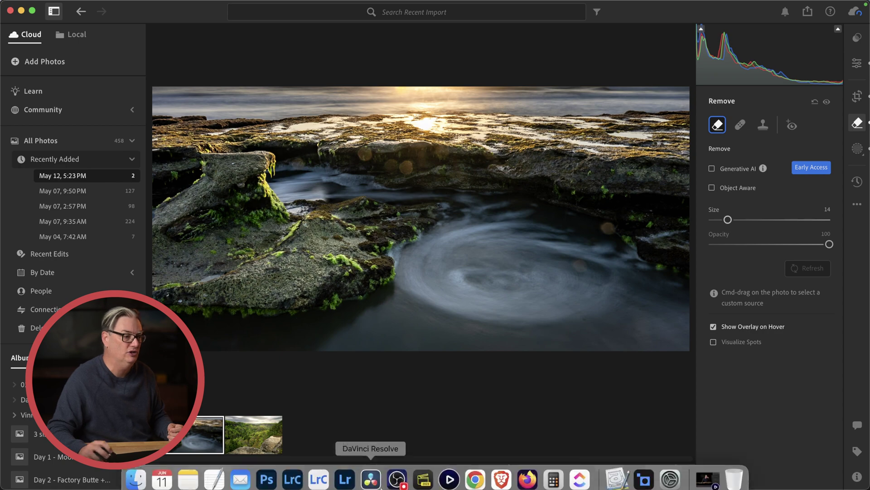
pyautogui.click(293, 471)
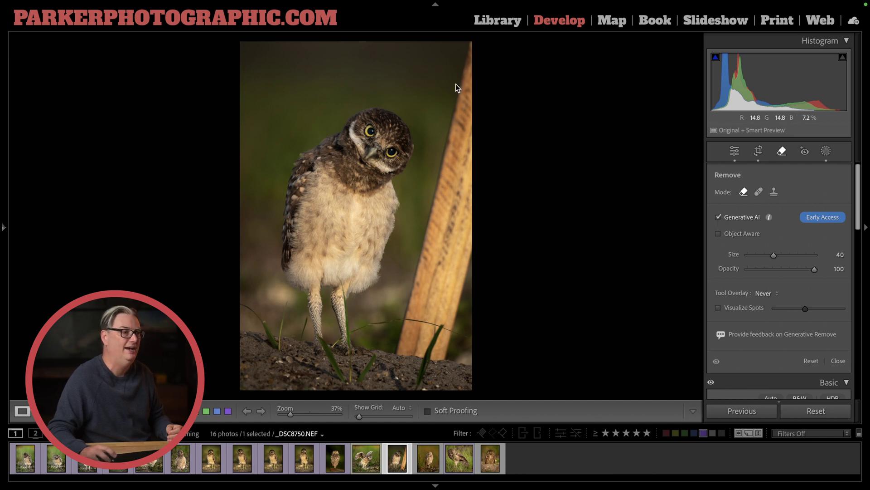
# Paint a Generative Remove mask over the wooden stake, adding a little extra coverage
pyautogui.moveTo(464, 68)
pyautogui.mouseDown()
pyautogui.moveTo(463, 130)
pyautogui.moveTo(411, 348)
pyautogui.moveTo(428, 351)
pyautogui.moveTo(438, 338)
pyautogui.moveTo(472, 183)
pyautogui.mouseUp()
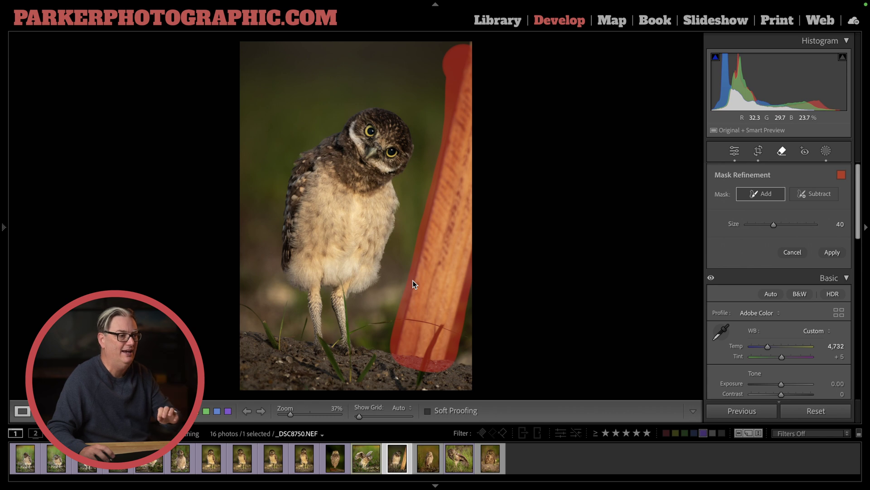
pyautogui.click(450, 76)
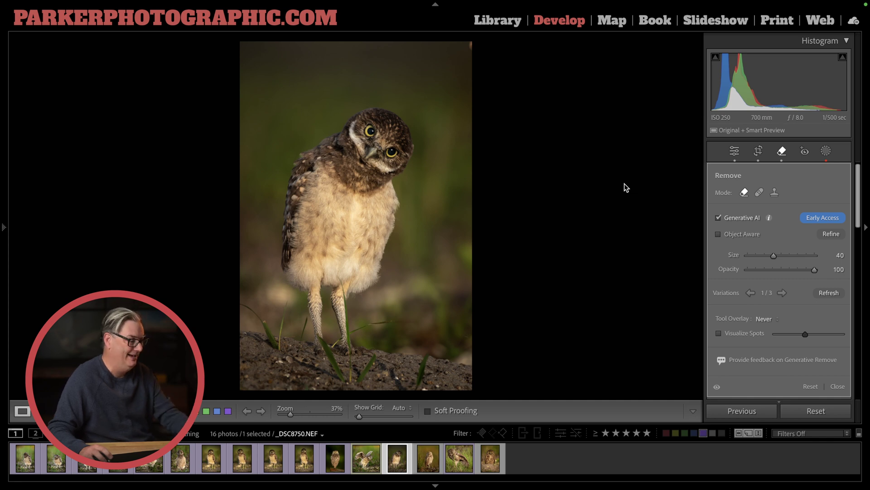
# Inspect the stake fill at 100% zoom, then return to the full view
pyautogui.press('z')
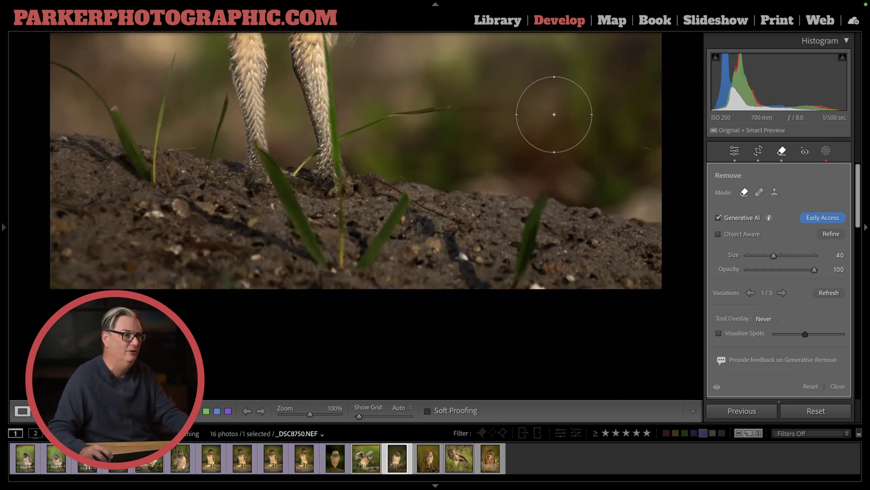
pyautogui.scroll(15, 545, 115)
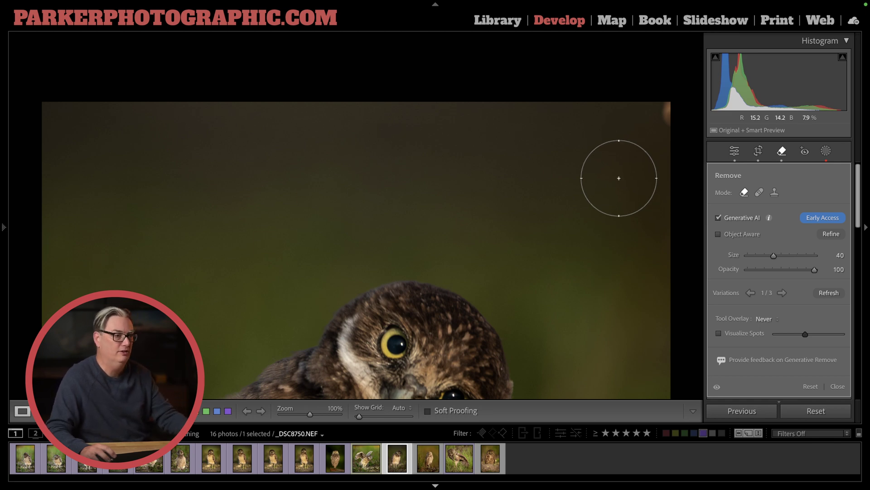
pyautogui.press('z')
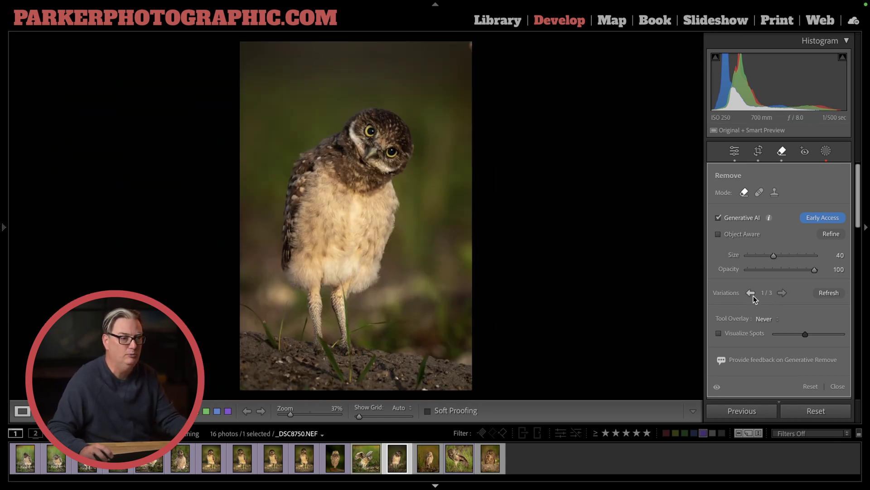
# Refresh the generated fill variations and settle on variation 1 of 3
pyautogui.click(782, 293)
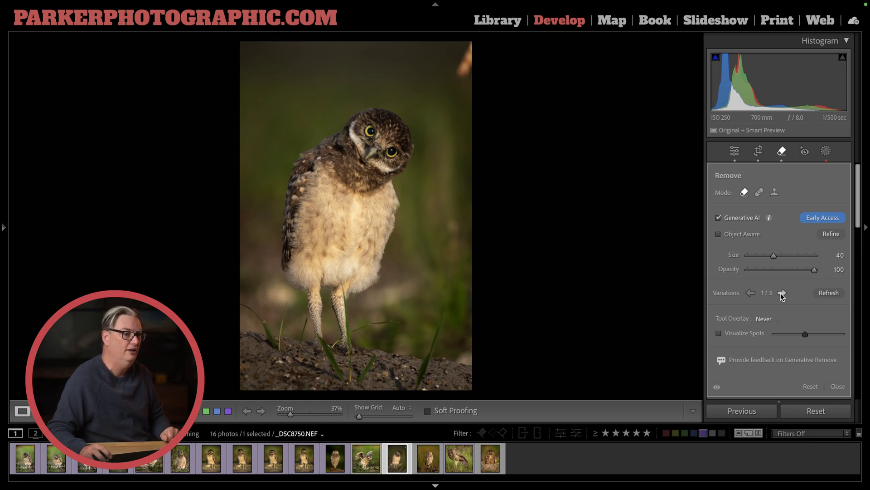
pyautogui.click(831, 292)
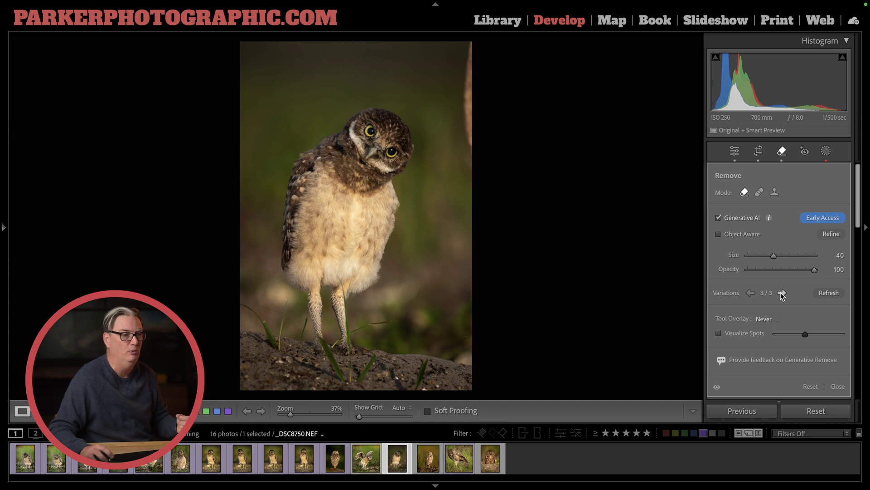
pyautogui.click(781, 292)
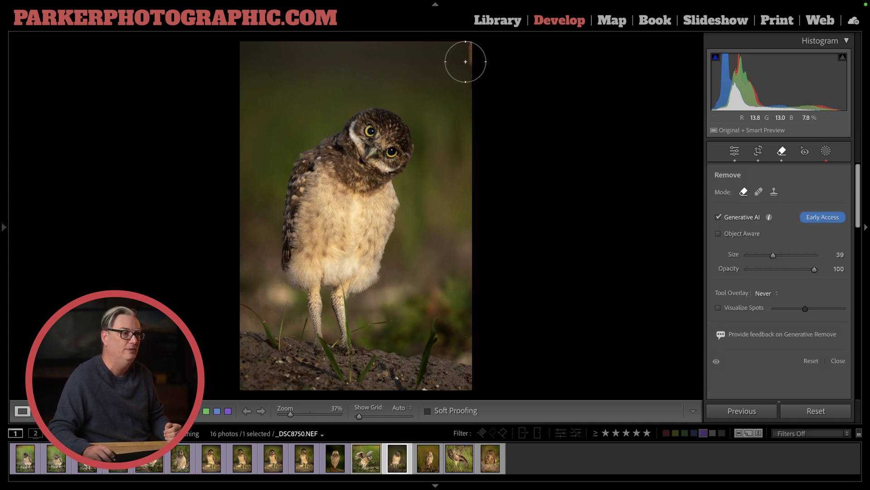
# Remove the top-right stake remnant with a size-15 brush, then open photo 2.NEF
pyautogui.press('Escape')
pyautogui.scroll(-6, 465, 62)
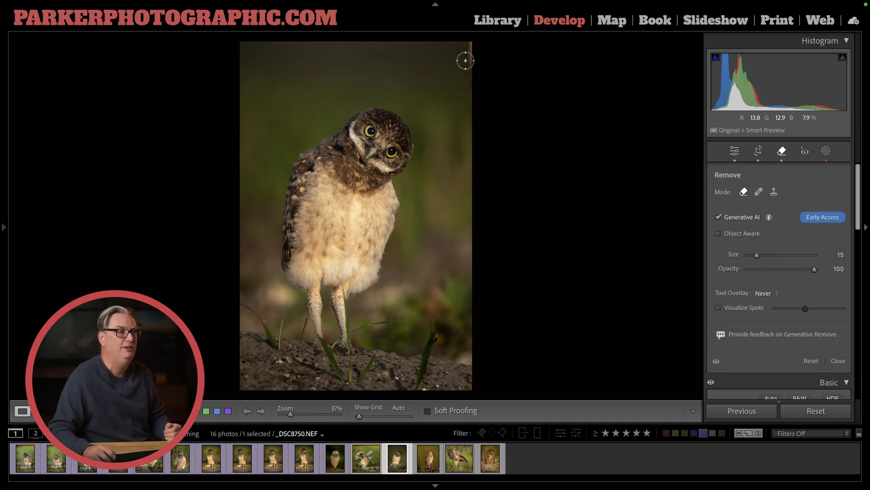
pyautogui.moveTo(470, 50); pyautogui.dragTo(472, 87)
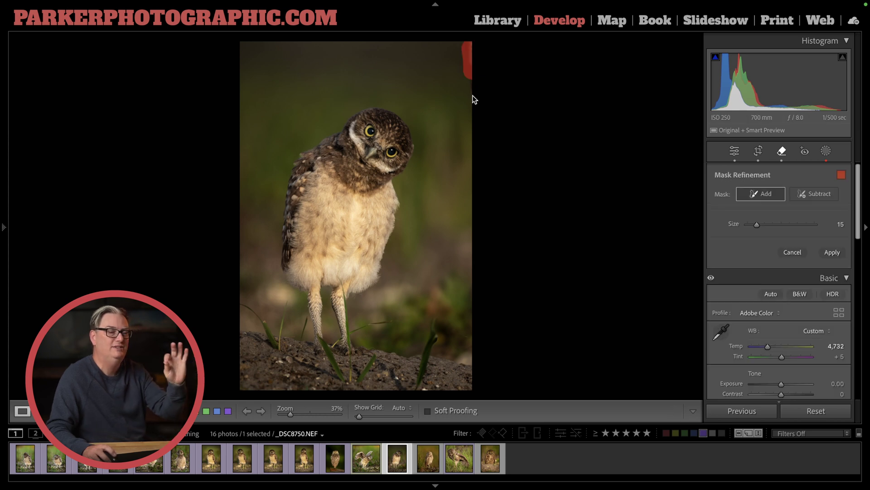
pyautogui.click(833, 252)
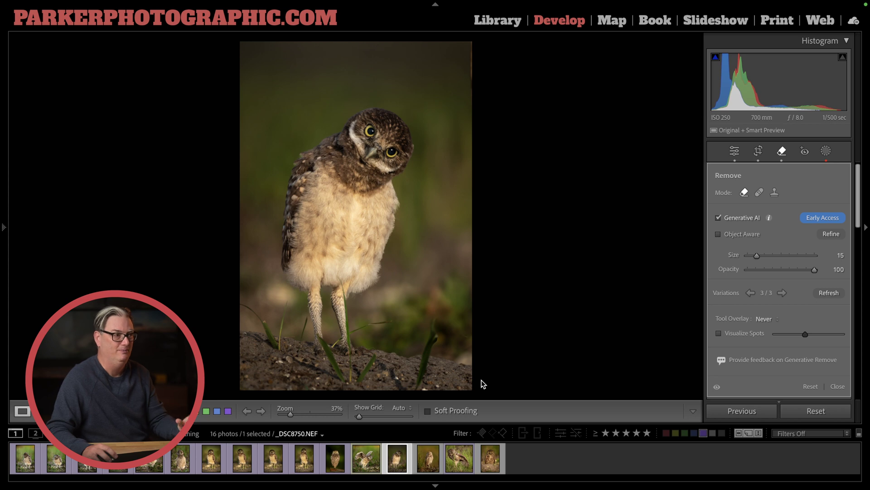
pyautogui.click(435, 458)
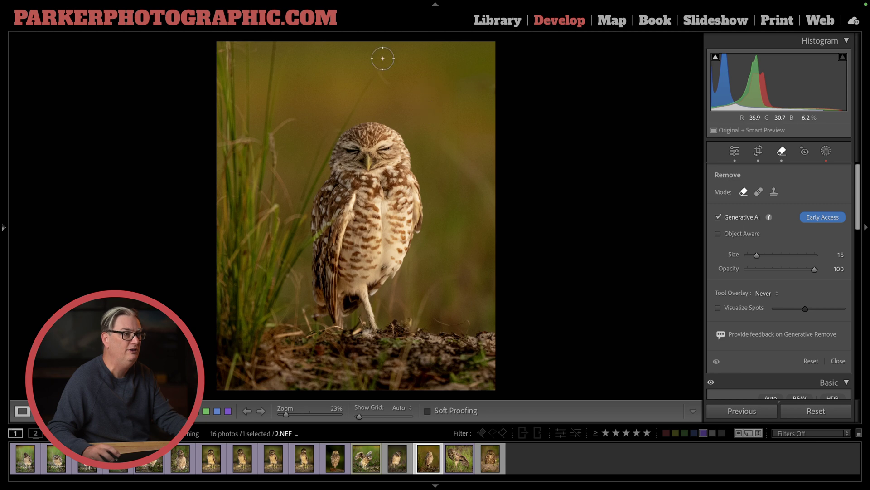
# Undo the last change and show the removal spot pins at 100% zoom
pyautogui.moveTo(358, 54); pyautogui.dragTo(522, 183)
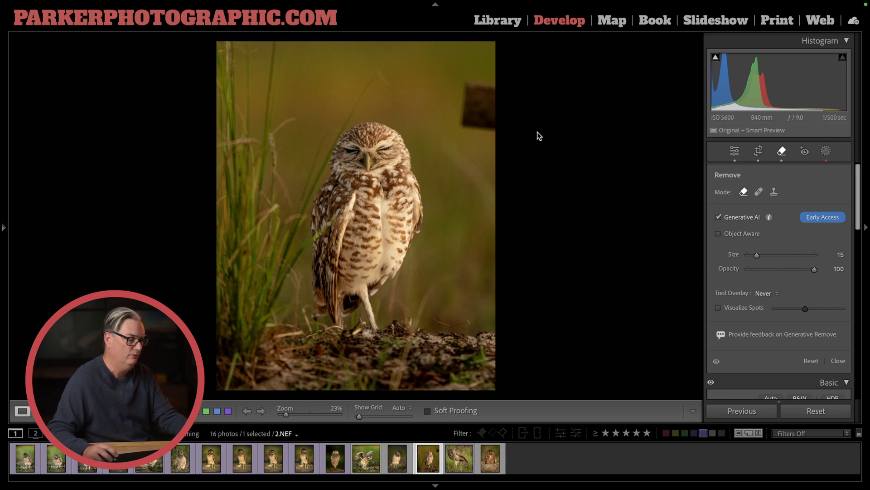
pyautogui.hotkey('ctrl', 'z')
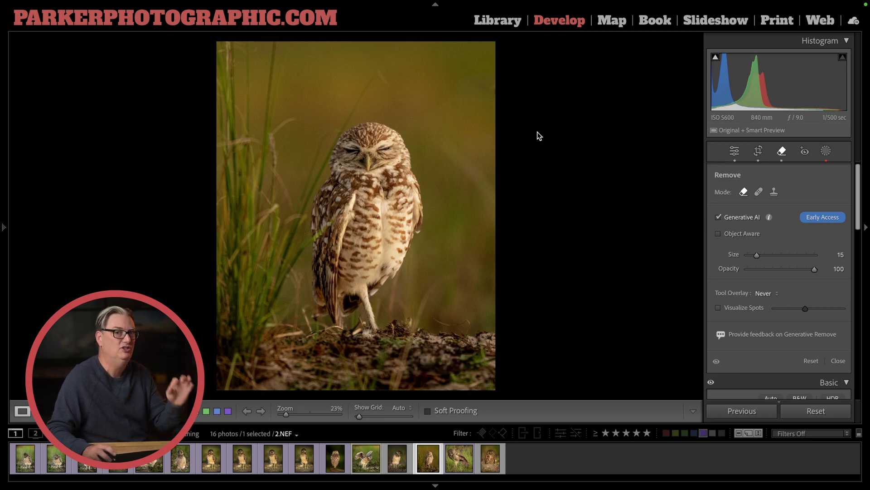
pyautogui.press('h')
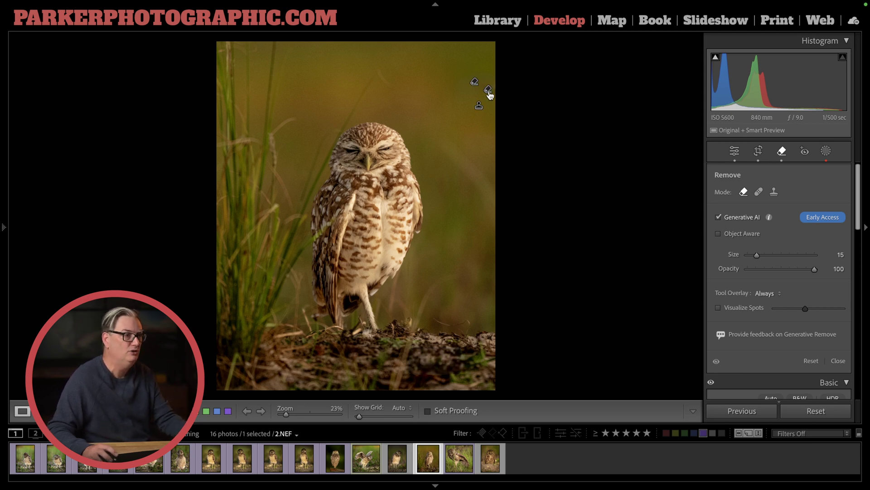
pyautogui.press('z')
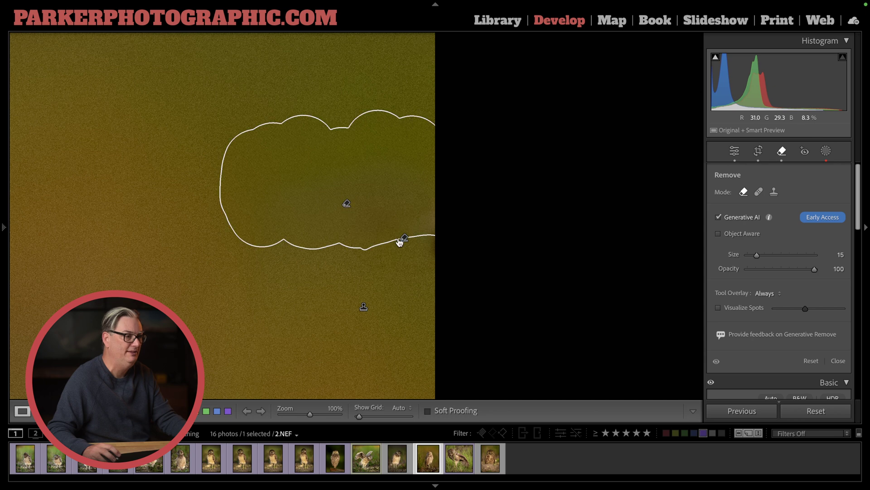
pyautogui.moveTo(365, 310)
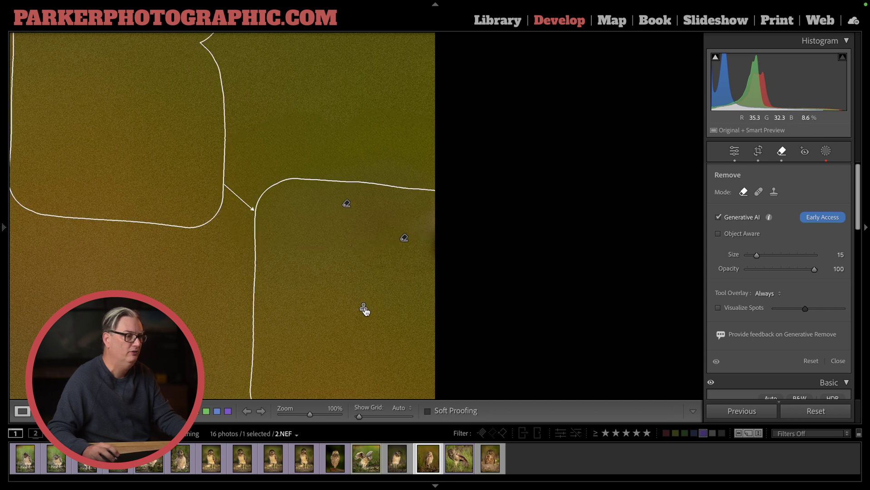
pyautogui.moveTo(347, 205)
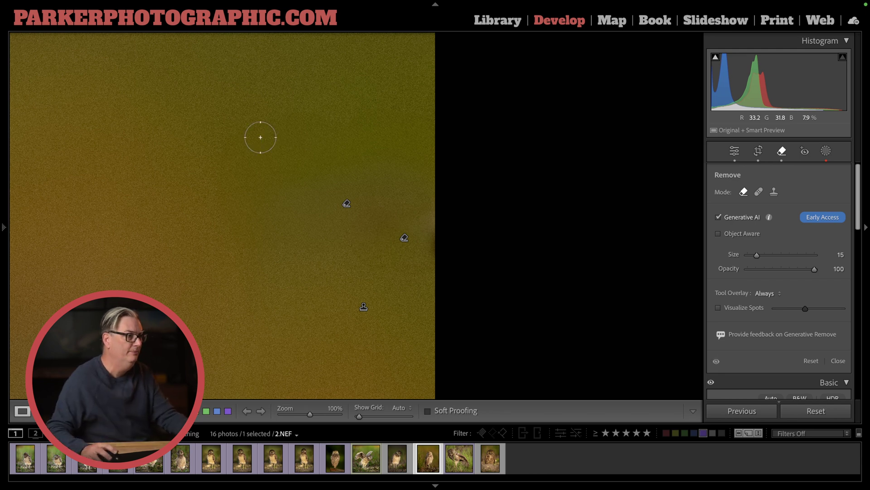
# Alt-drag a marquee to delete the removal spots, zoom to fit, and switch to cloud Lightroom
pyautogui.press('alt')
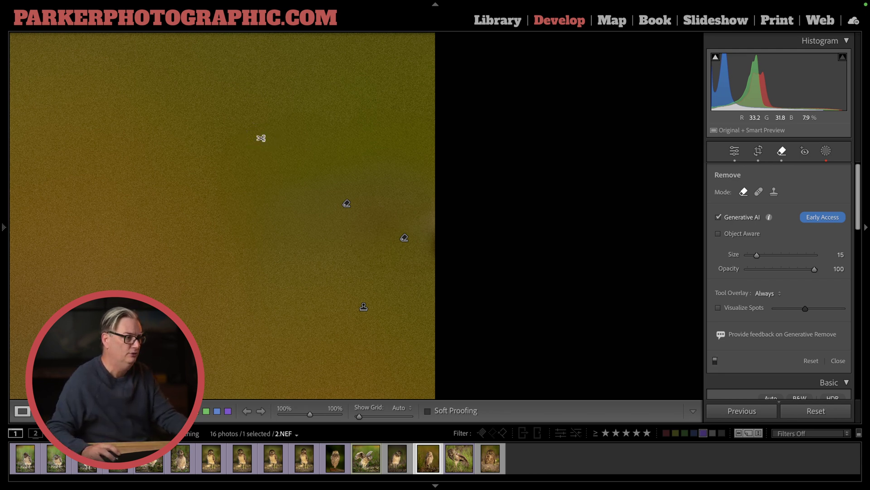
pyautogui.moveTo(261, 138); pyautogui.dragTo(429, 339)
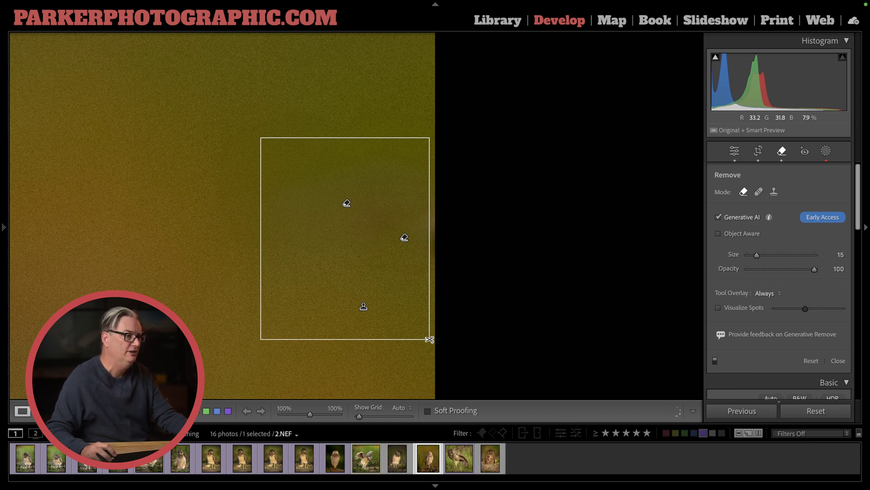
pyautogui.moveTo(430, 339); pyautogui.dragTo(430, 339)
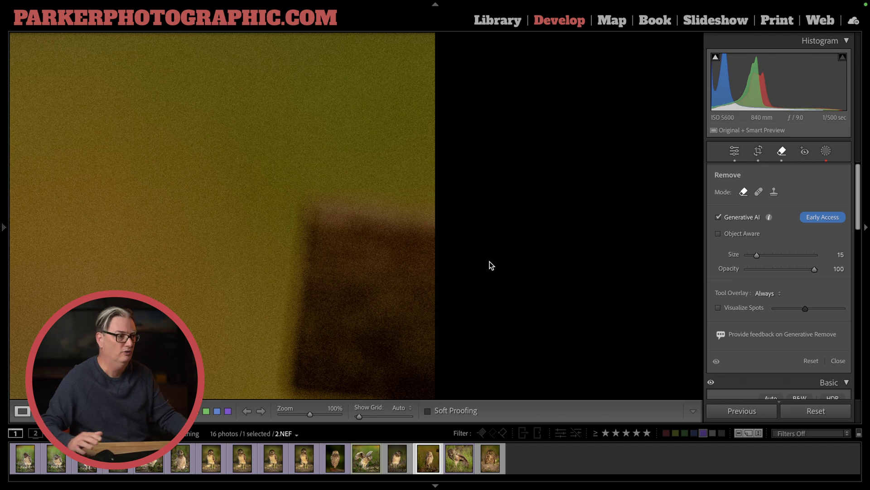
pyautogui.press('z')
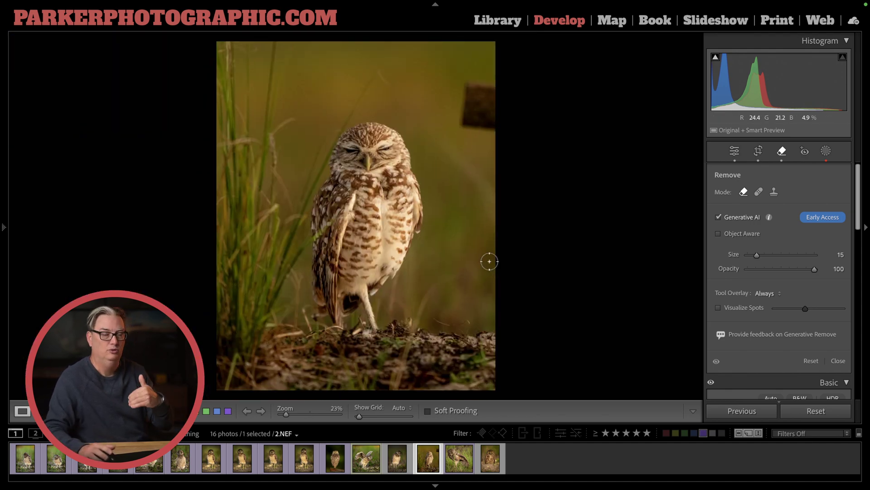
pyautogui.click(353, 473)
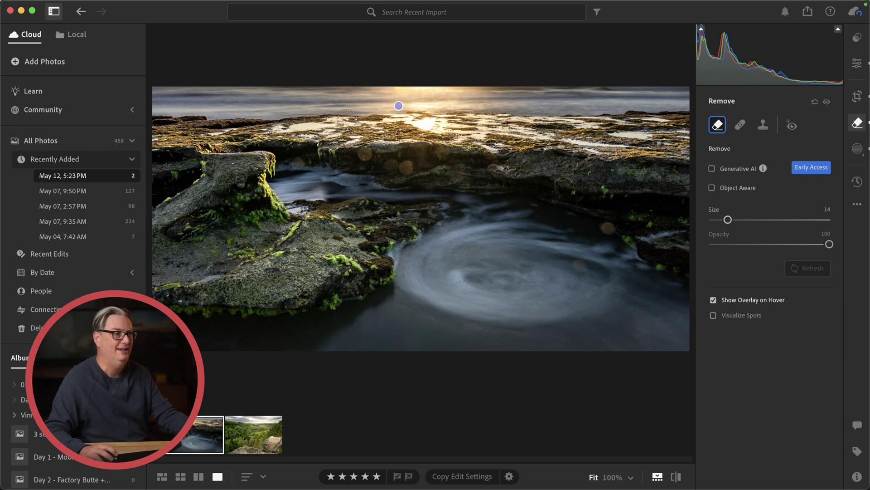
# Delete the seascape's retouch spot with an Alt-marquee and return to Lightroom Classic
pyautogui.moveTo(349, 142); pyautogui.dragTo(443, 86)
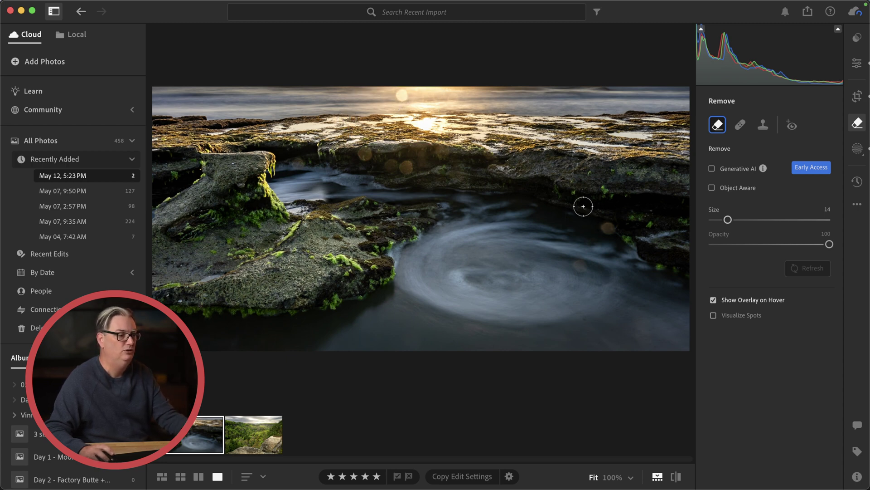
pyautogui.click(293, 471)
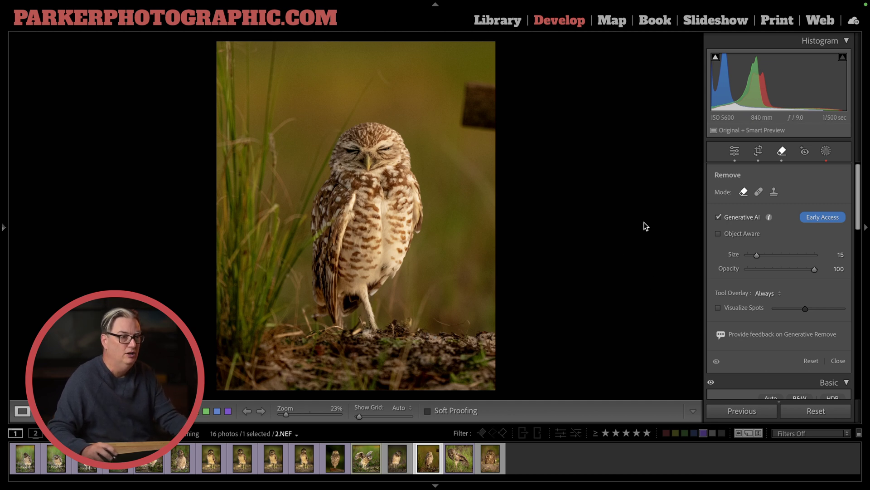
# Paint over the dark post with a size-39 Generative Remove brush, apply, and inspect at 100%
pyautogui.scroll(7, 469, 116)
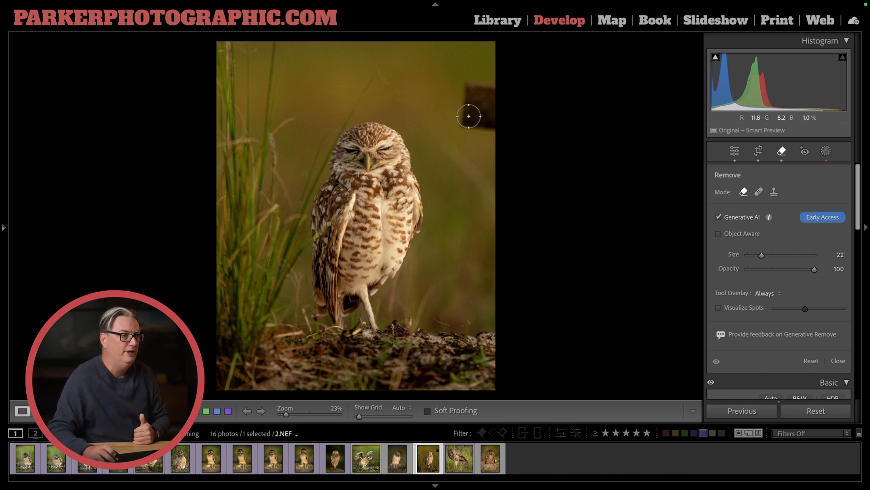
pyautogui.scroll(8, 469, 116)
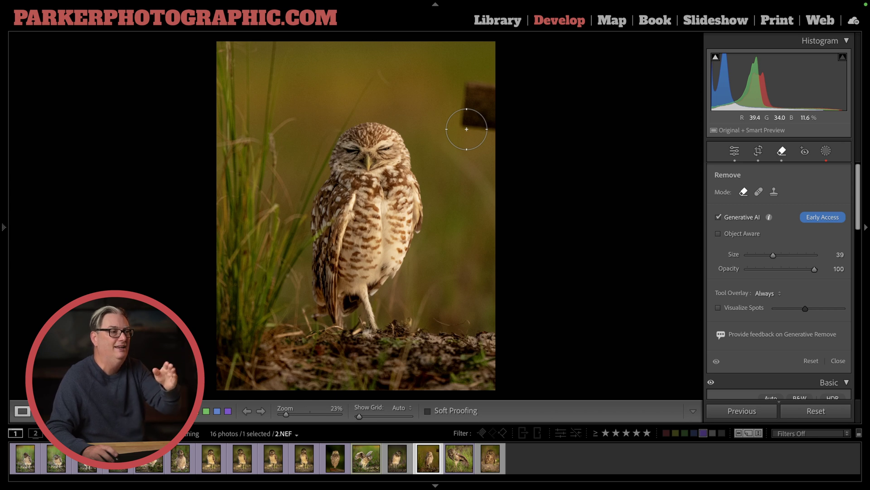
pyautogui.moveTo(466, 129)
pyautogui.mouseDown()
pyautogui.moveTo(483, 91)
pyautogui.moveTo(468, 100)
pyautogui.mouseUp()
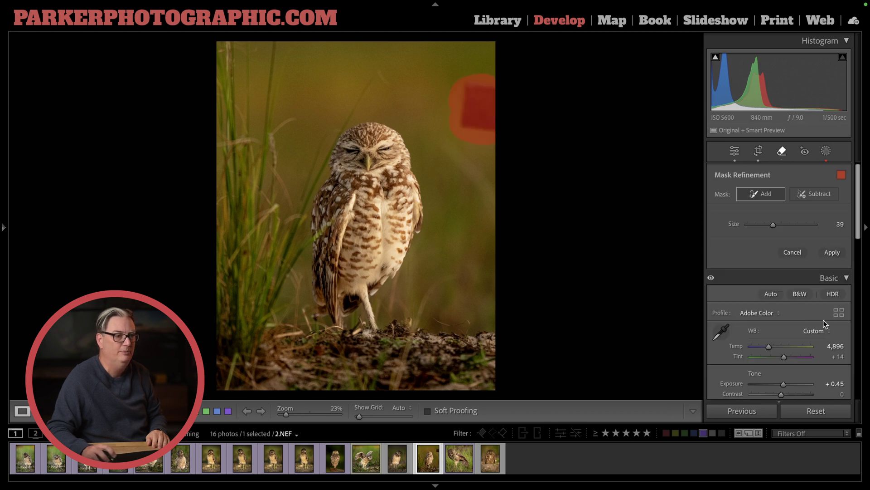
pyautogui.press('Return')
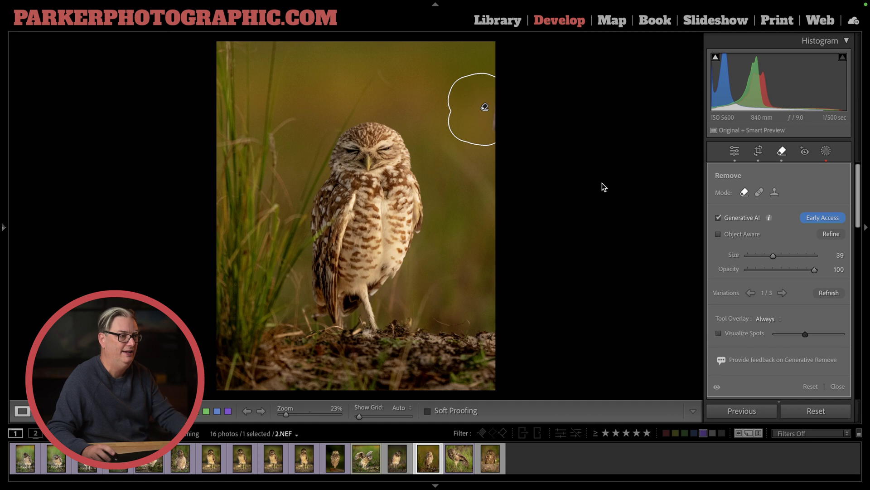
pyautogui.press('z')
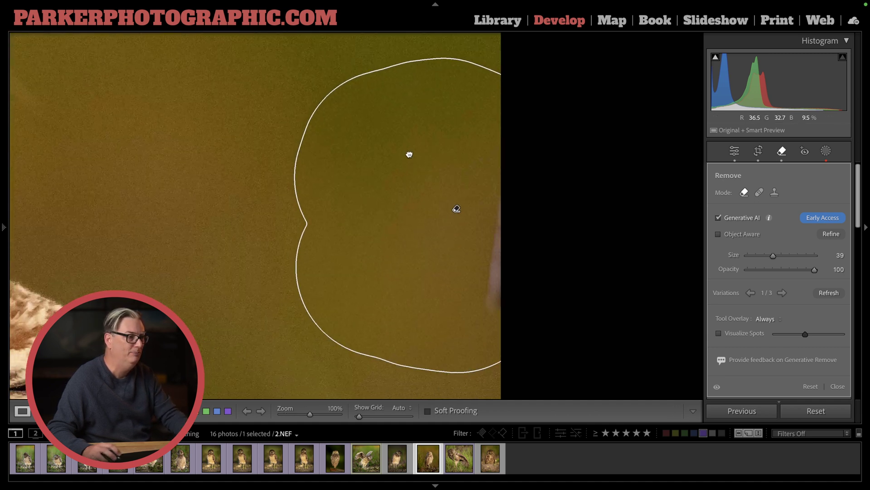
pyautogui.moveTo(409, 154); pyautogui.dragTo(433, 125)
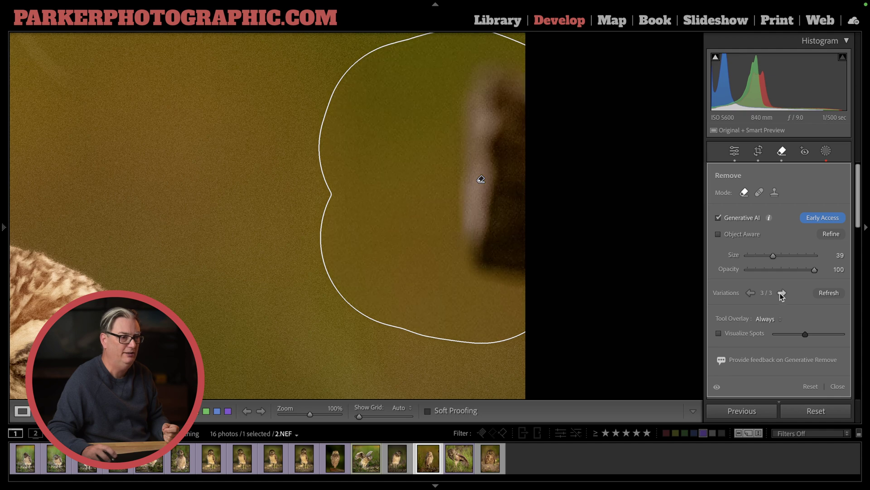
# Pick variation 2 of 3 for the post removal, hide the overlay, and show photo info
pyautogui.click(751, 293)
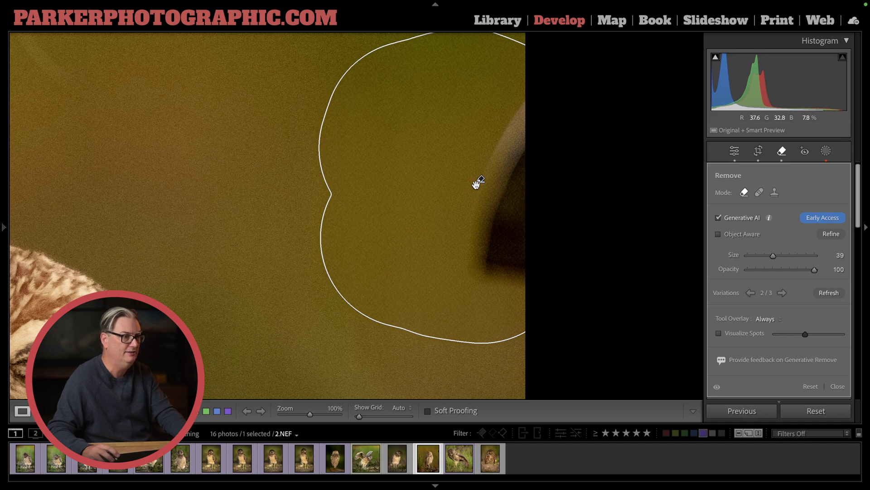
pyautogui.press('h')
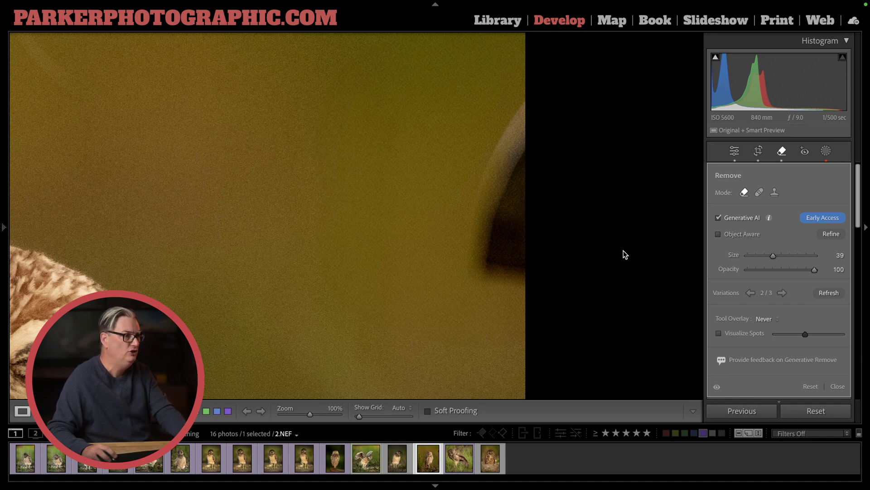
pyautogui.press('i')
pyautogui.press('i')
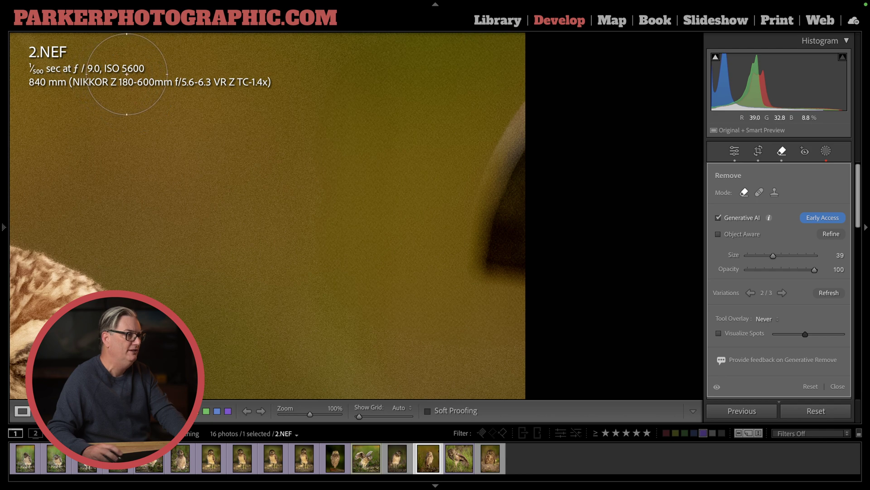
# Hide the info overlay, restore the removal spot outline, and turn the spot into a Clone spot
pyautogui.press('i')
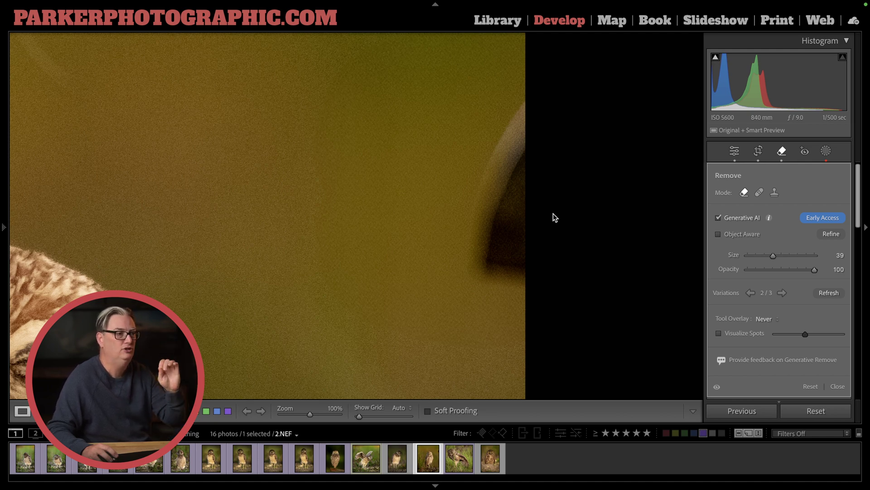
pyautogui.press('h')
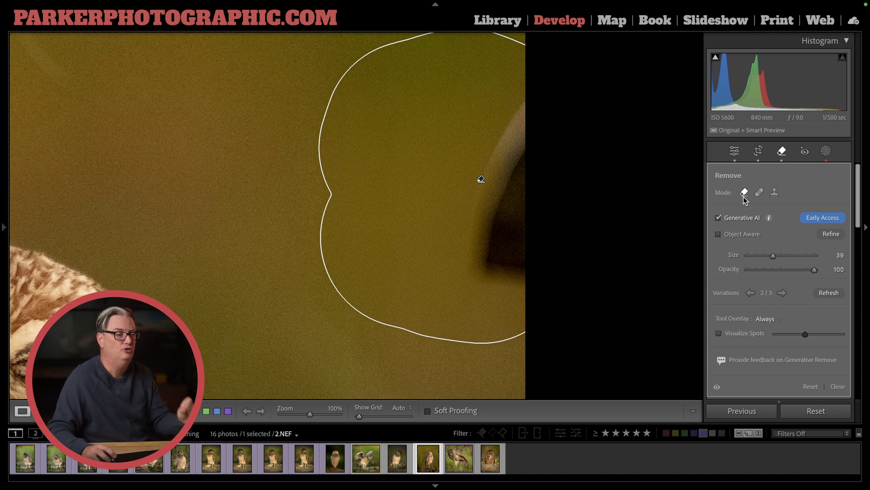
pyautogui.click(774, 193)
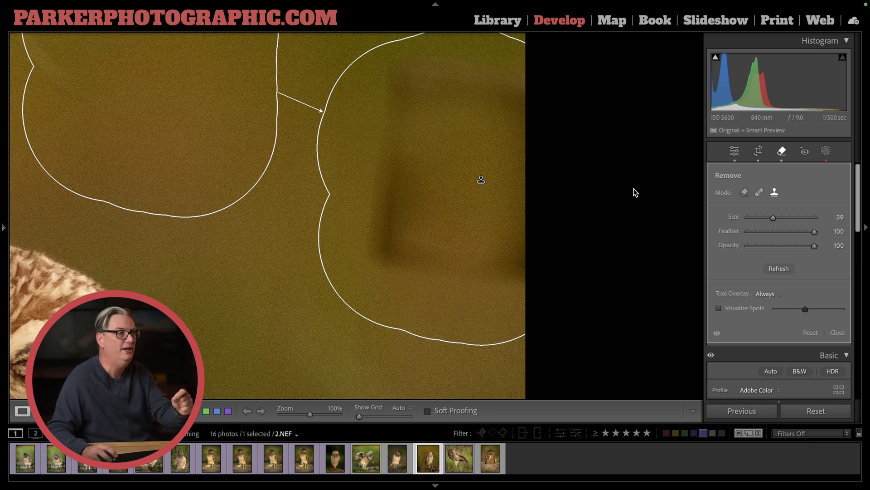
# Move the clone source to a new sample area and set the spot's feather to 84, checked at 100%
pyautogui.press('z')
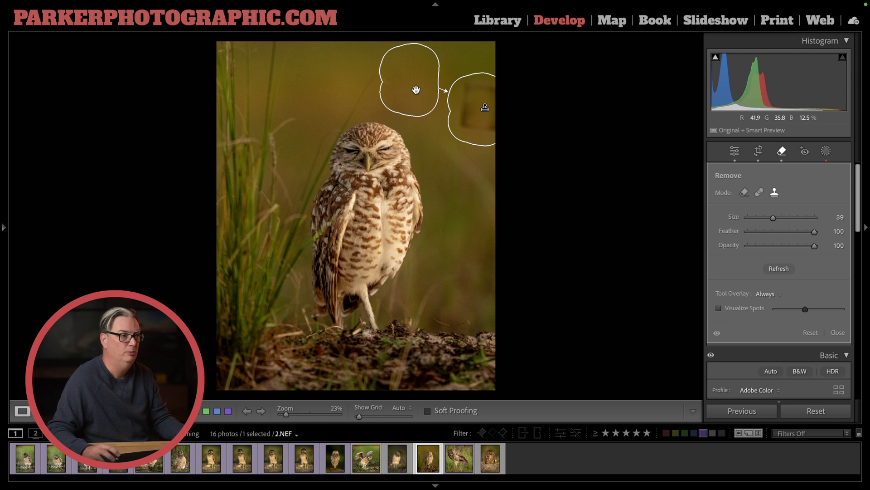
pyautogui.moveTo(400, 246)
pyautogui.mouseDown()
pyautogui.moveTo(418, 288)
pyautogui.moveTo(390, 213)
pyautogui.moveTo(268, 178)
pyautogui.moveTo(309, 97)
pyautogui.moveTo(344, 68)
pyautogui.moveTo(412, 89)
pyautogui.moveTo(443, 88)
pyautogui.moveTo(432, 89)
pyautogui.mouseUp()
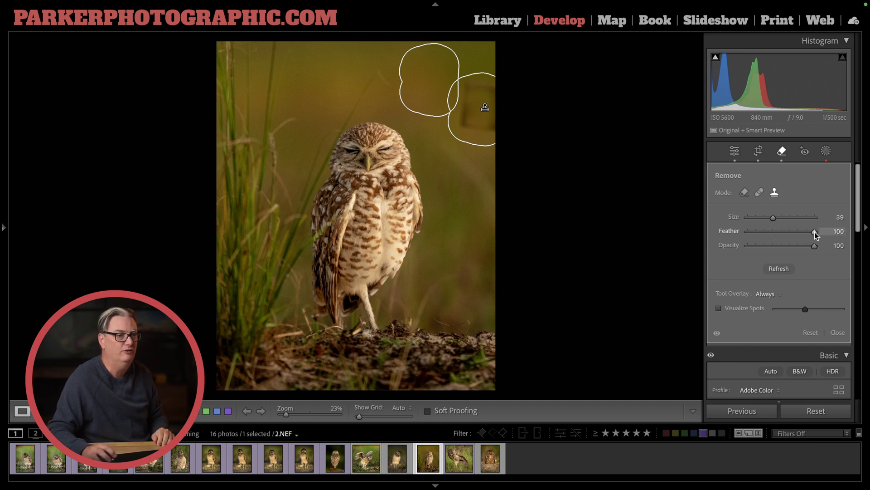
pyautogui.moveTo(815, 232); pyautogui.dragTo(772, 233)
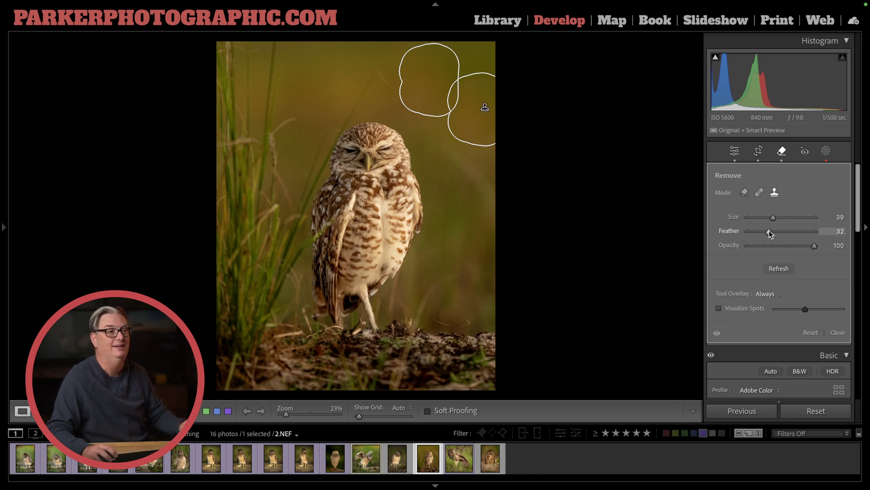
pyautogui.press('z')
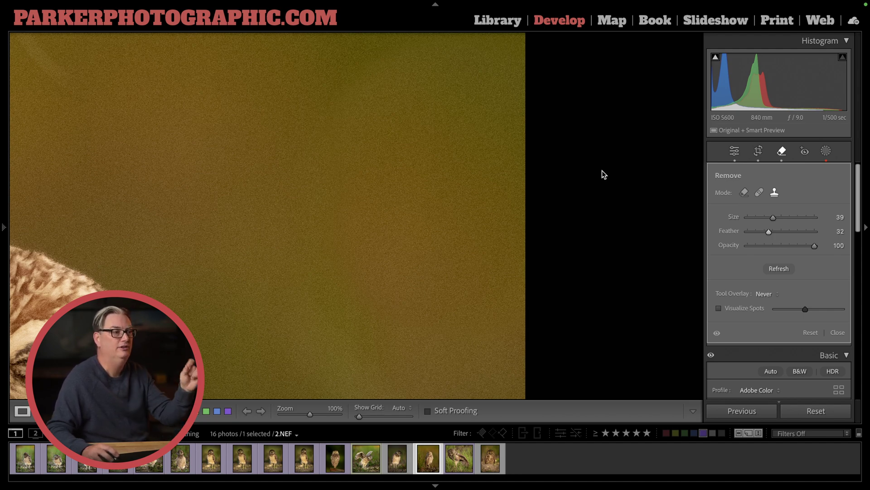
pyautogui.moveTo(770, 230); pyautogui.dragTo(803, 233)
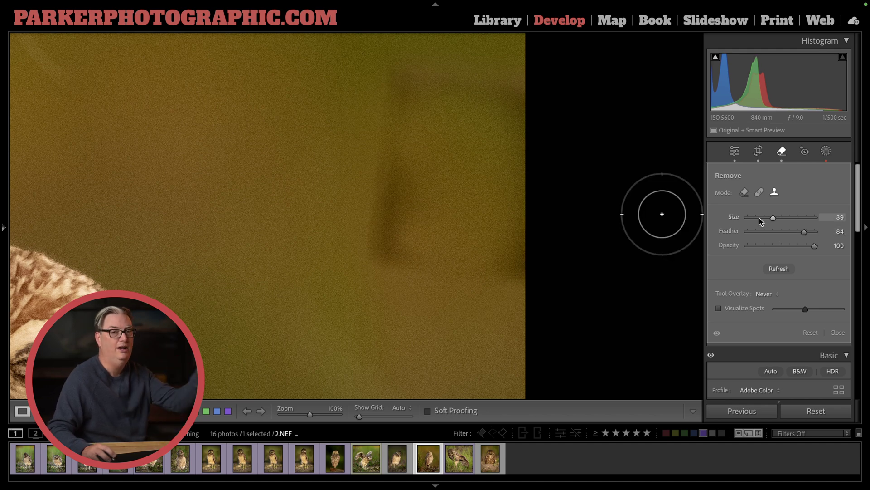
# Try a Generative AI removal stroke over the dark blur, undo it, and show the existing spot outlines
pyautogui.click(745, 193)
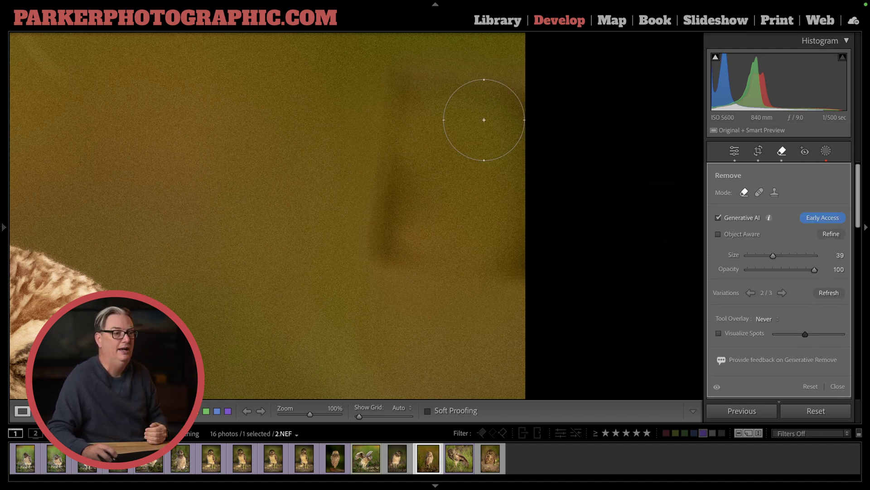
pyautogui.moveTo(486, 97)
pyautogui.mouseDown()
pyautogui.moveTo(435, 165)
pyautogui.moveTo(439, 213)
pyautogui.moveTo(492, 172)
pyautogui.mouseUp()
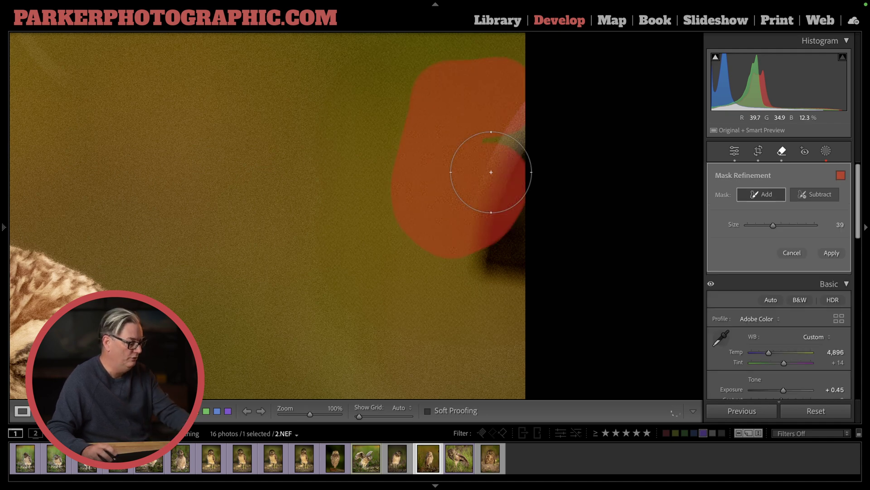
pyautogui.hotkey('ctrl', 'z')
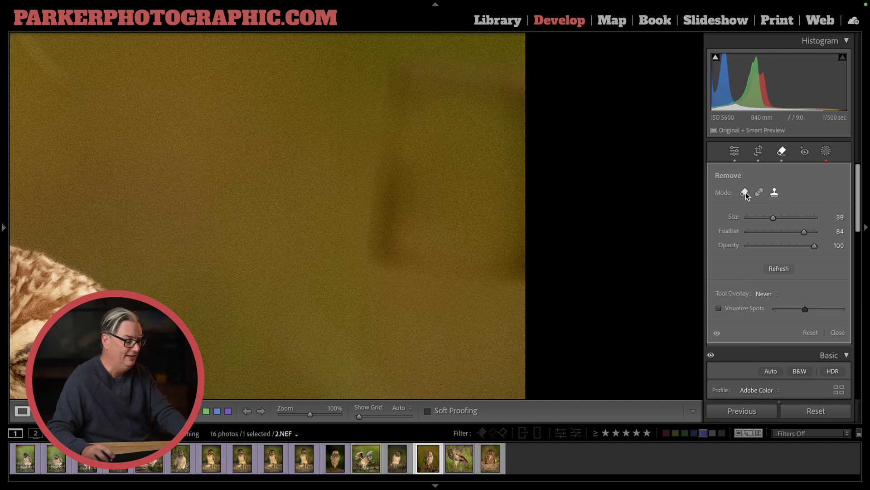
pyautogui.press('h')
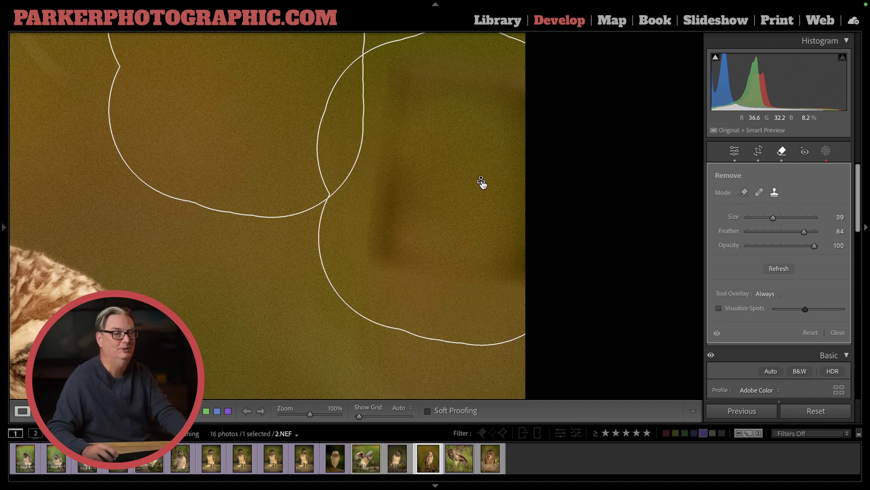
pyautogui.click(567, 192)
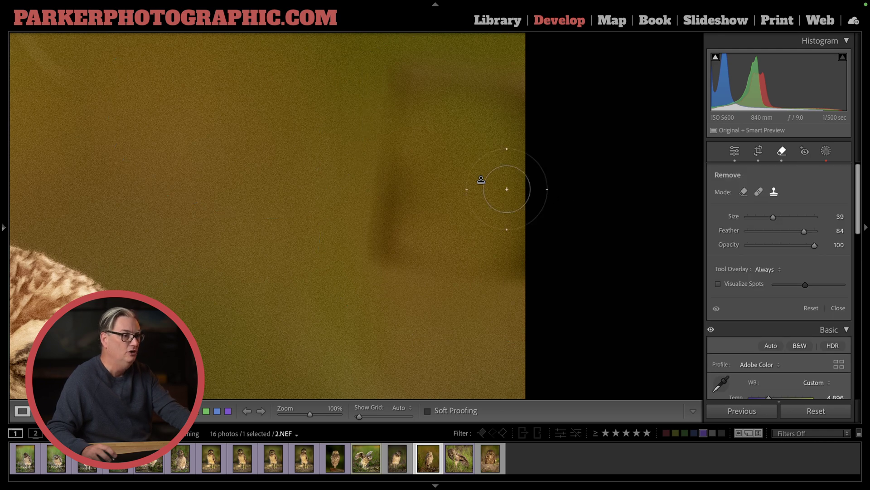
pyautogui.click(744, 192)
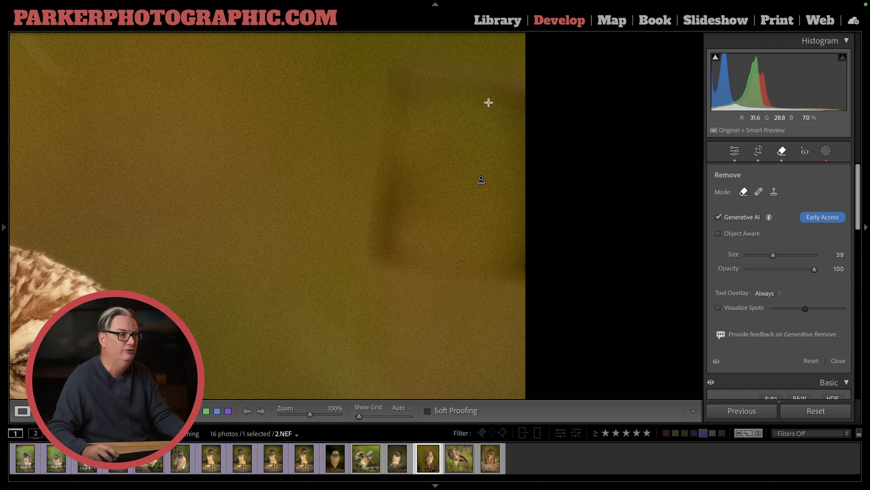
# Generatively remove the dark blur, refine its mask by subtracting the right side, then delete the trial spot
pyautogui.moveTo(488, 102)
pyautogui.mouseDown()
pyautogui.moveTo(414, 90)
pyautogui.moveTo(399, 116)
pyautogui.moveTo(378, 240)
pyautogui.moveTo(500, 262)
pyautogui.moveTo(513, 151)
pyautogui.mouseUp()
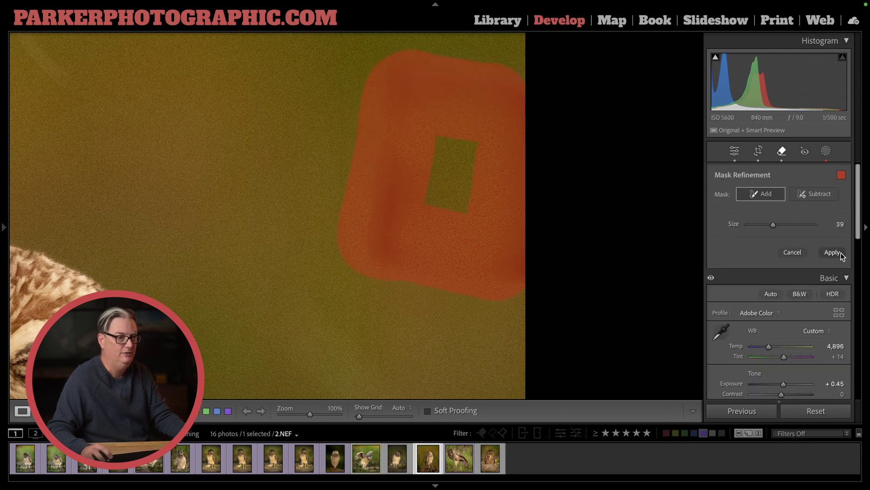
pyautogui.click(833, 252)
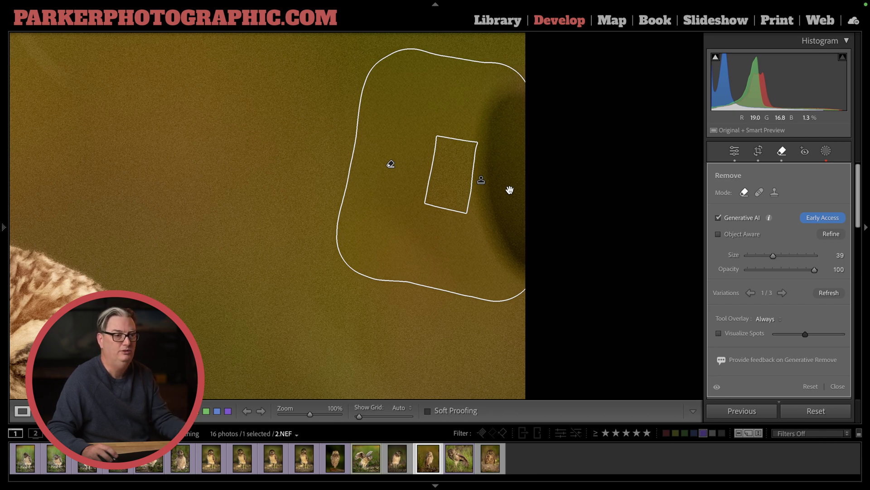
pyautogui.click(831, 234)
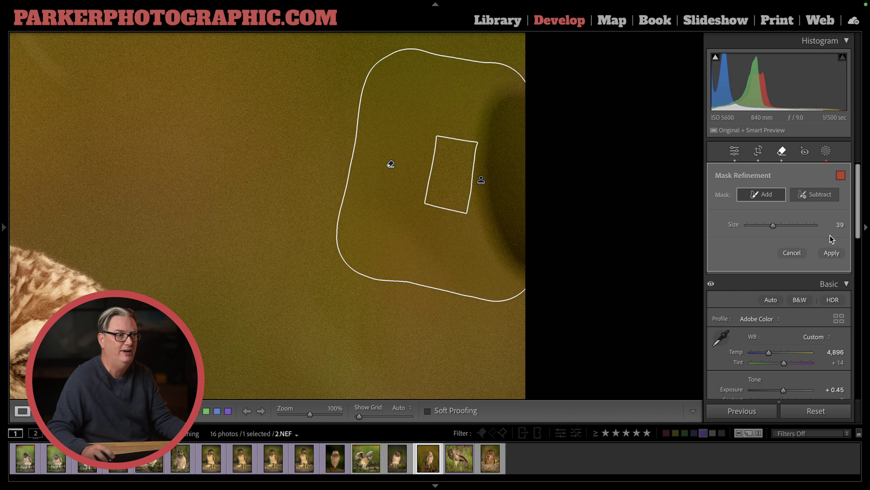
pyautogui.click(813, 197)
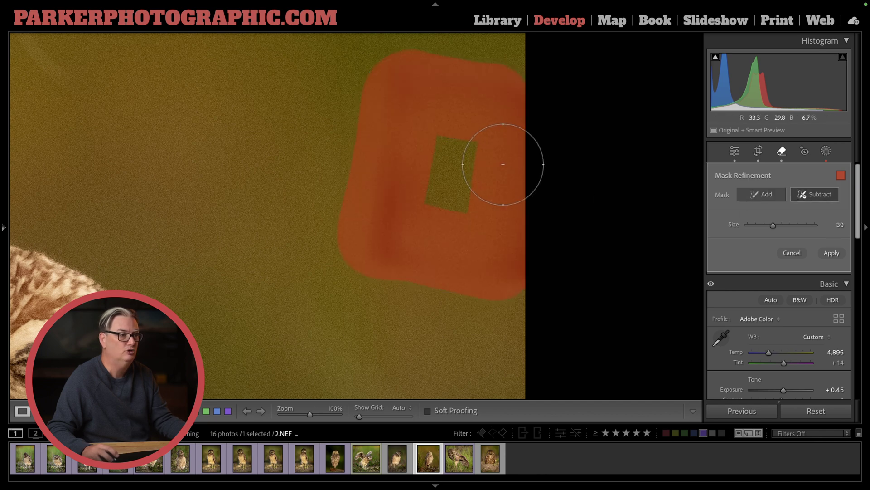
pyautogui.moveTo(502, 165)
pyautogui.mouseDown()
pyautogui.moveTo(510, 255)
pyautogui.moveTo(519, 116)
pyautogui.mouseUp()
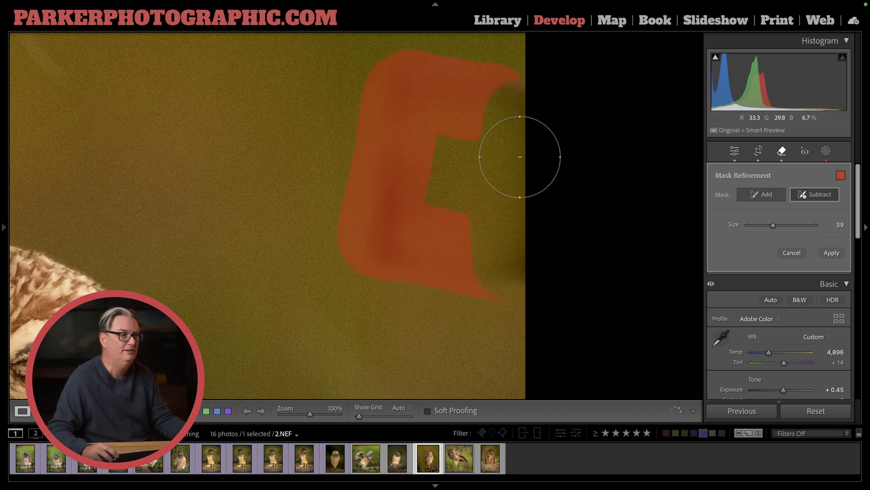
pyautogui.click(755, 194)
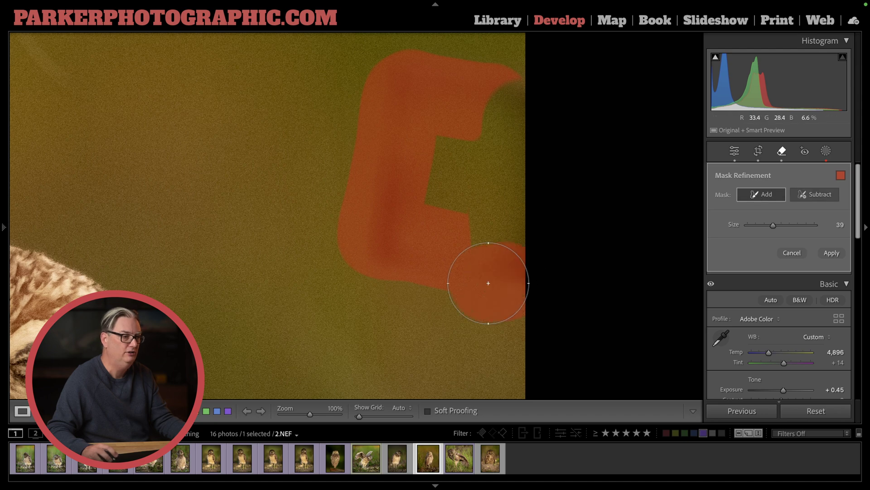
pyautogui.click(831, 253)
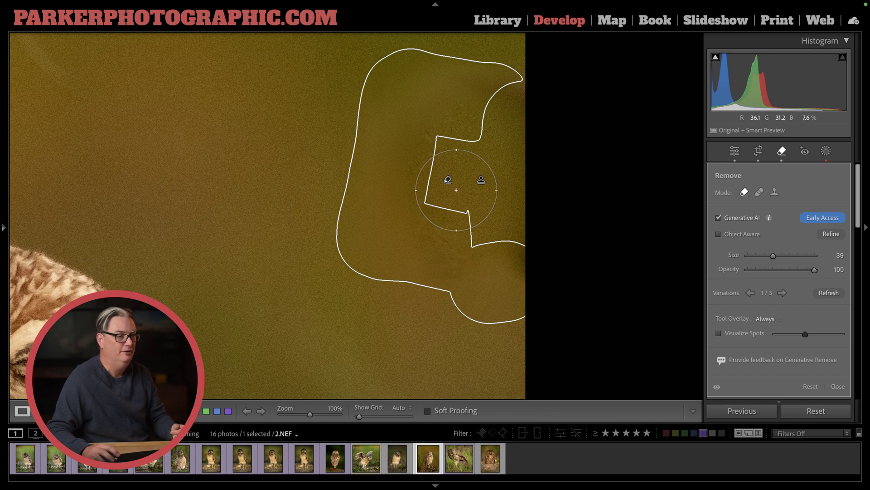
pyautogui.press('Delete')
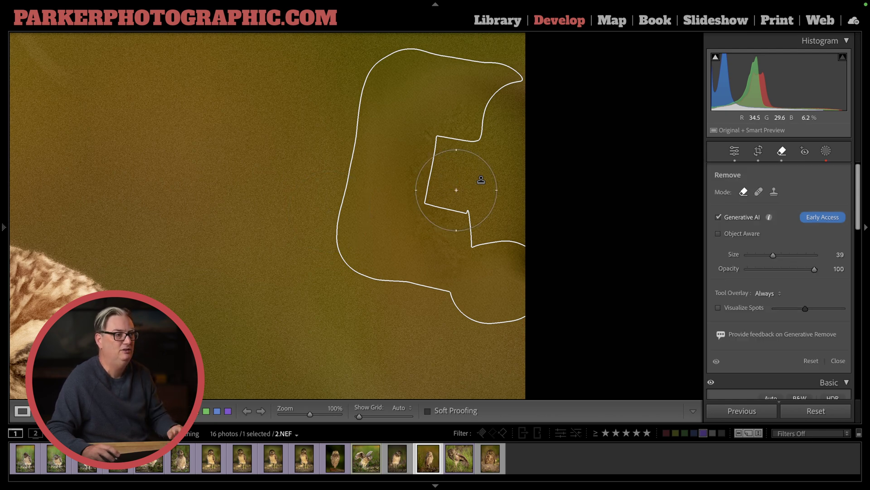
pyautogui.click(481, 182)
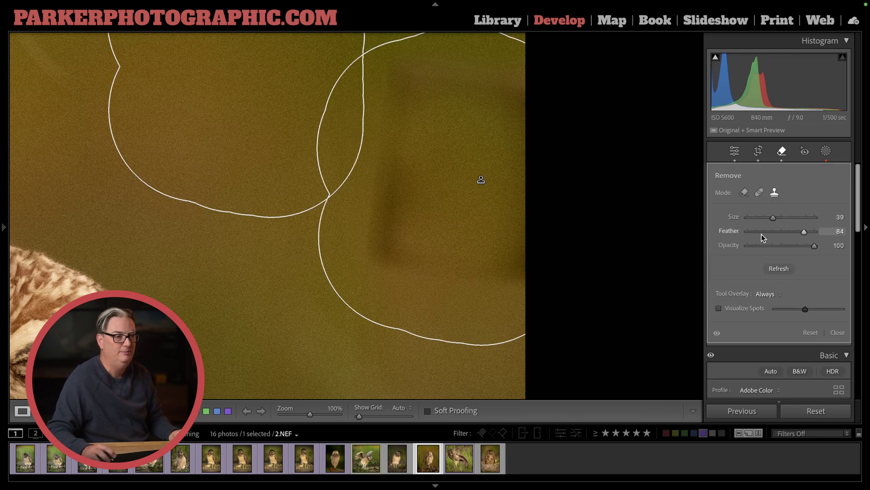
# Set the clone spot's feather to 29 and review the generative removal spot's result
pyautogui.click(761, 234)
pyautogui.moveTo(766, 234); pyautogui.dragTo(767, 234)
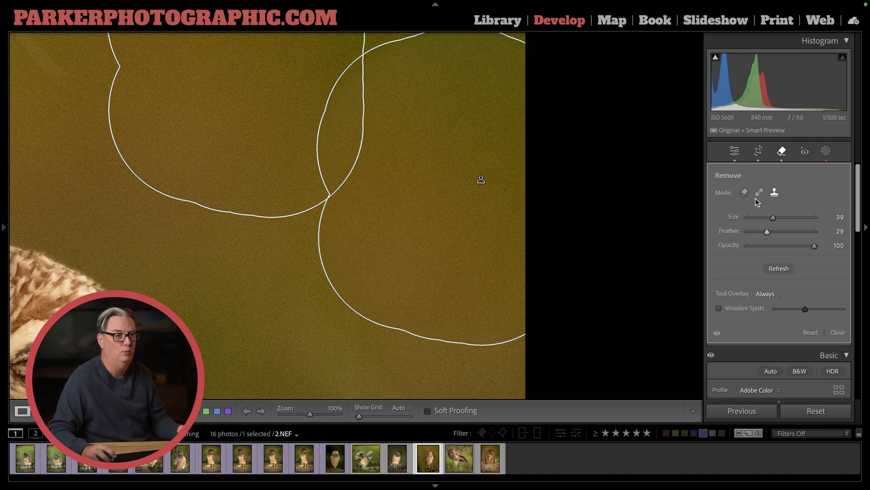
pyautogui.click(743, 193)
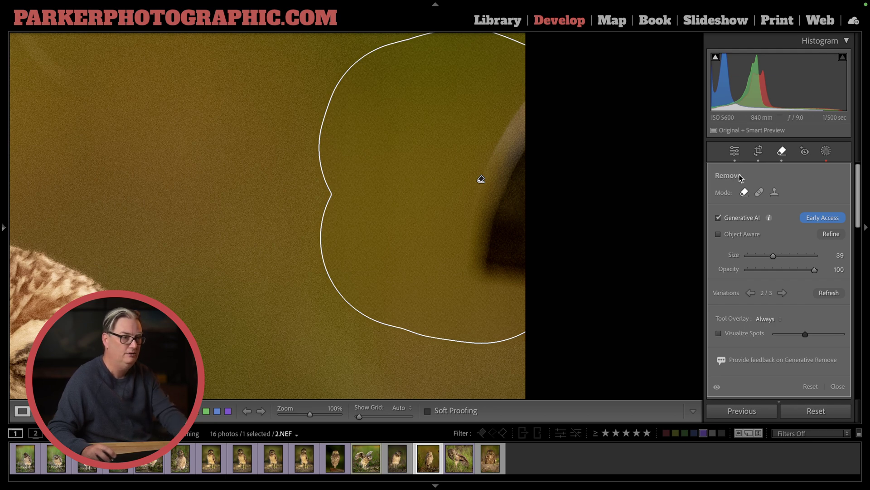
pyautogui.click(681, 195)
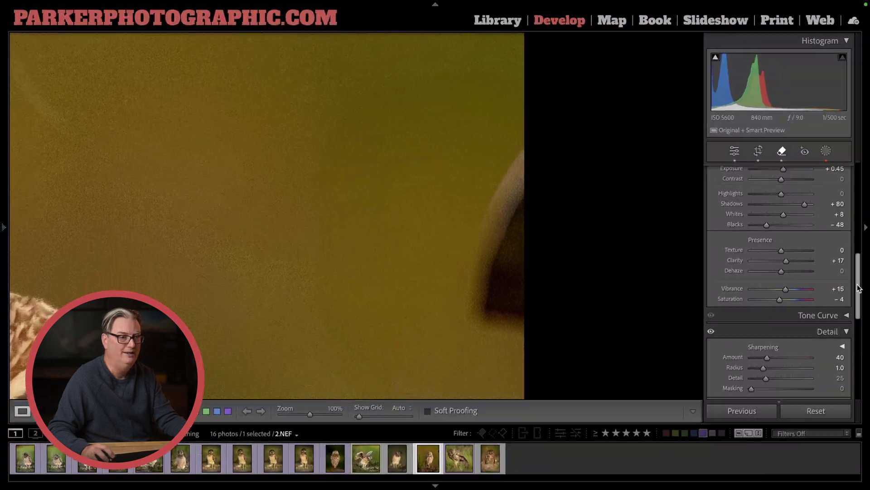
# Set Luminance noise reduction to 63 and pan around at 100% to check the background grain
pyautogui.moveTo(857, 292); pyautogui.dragTo(857, 329)
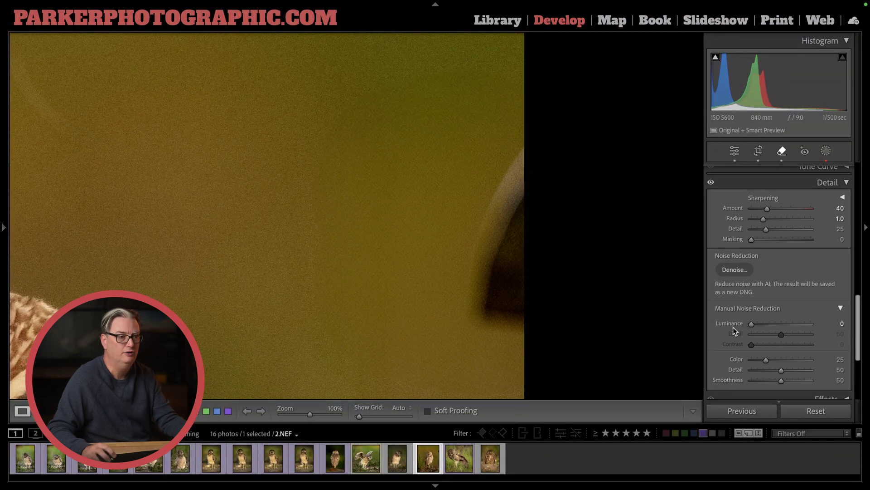
pyautogui.moveTo(734, 327); pyautogui.dragTo(735, 327)
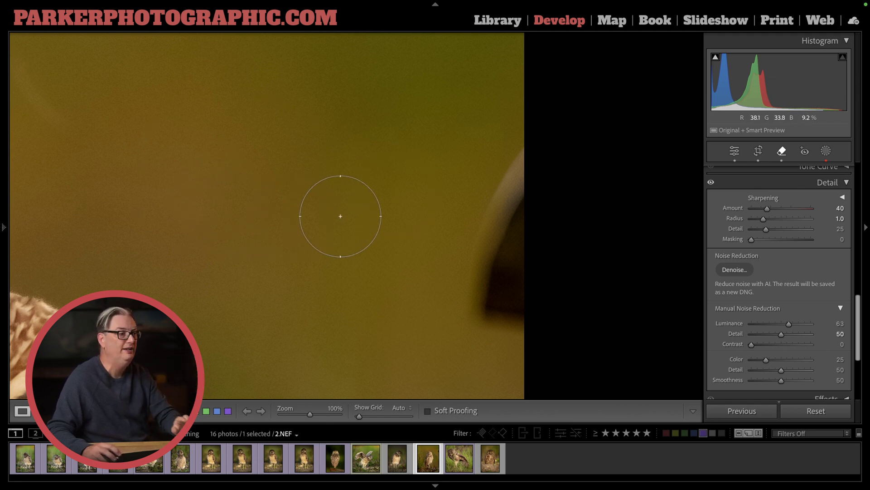
pyautogui.moveTo(443, 295)
pyautogui.mouseDown()
pyautogui.moveTo(413, 233)
pyautogui.moveTo(414, 190)
pyautogui.moveTo(472, 208)
pyautogui.moveTo(657, 225)
pyautogui.mouseUp()
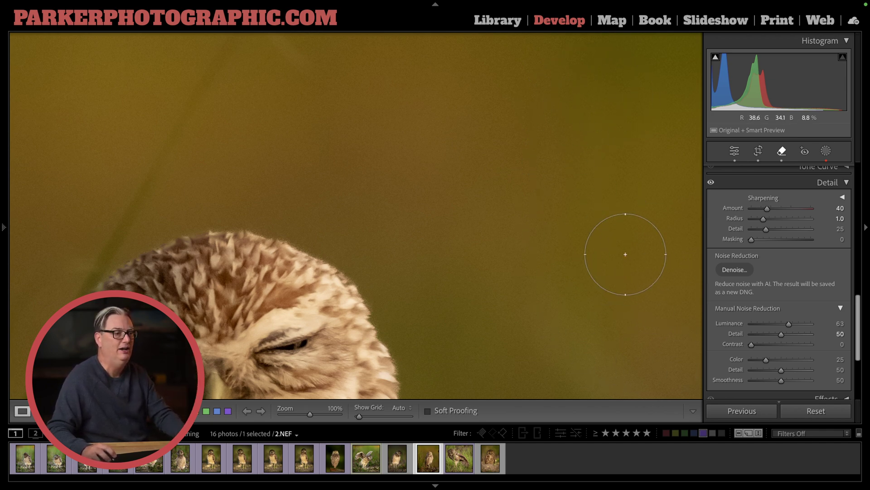
pyautogui.moveTo(503, 192); pyautogui.dragTo(253, 204)
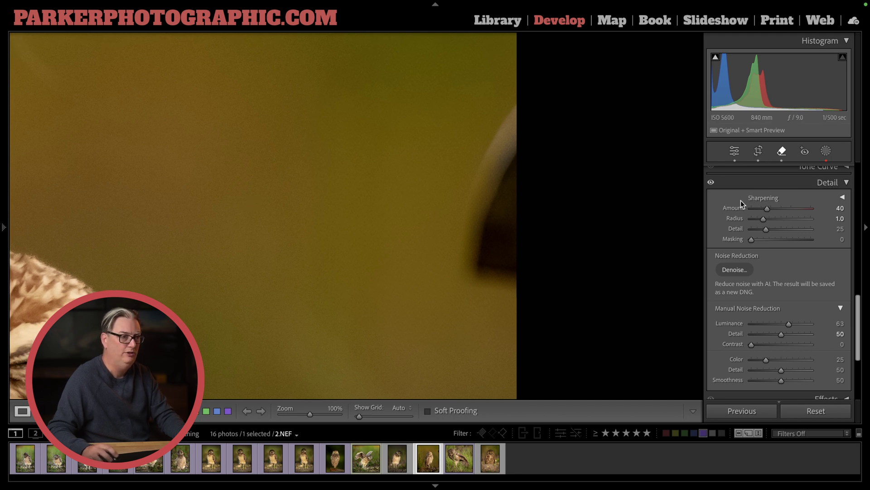
# Clone over the dark shape at the right edge, sourcing clean background from the upper right
pyautogui.press('q')
pyautogui.click(775, 192)
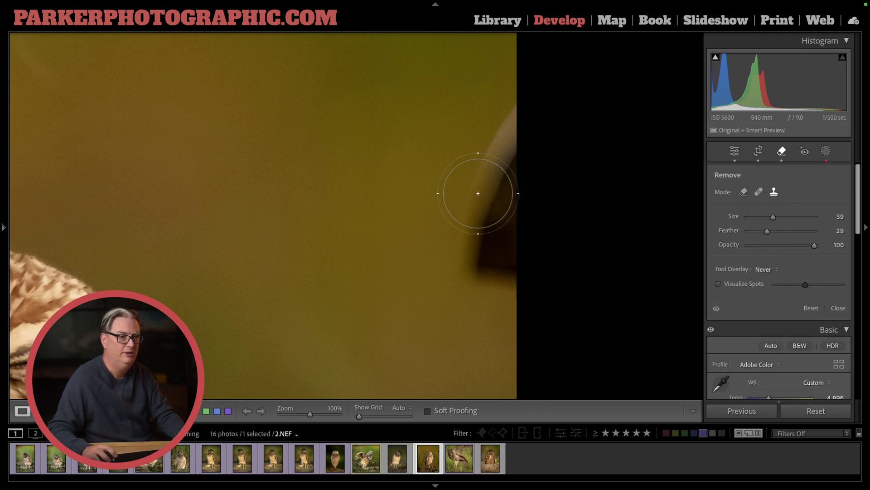
pyautogui.moveTo(476, 192)
pyautogui.mouseDown()
pyautogui.moveTo(497, 174)
pyautogui.moveTo(513, 127)
pyautogui.moveTo(481, 254)
pyautogui.moveTo(500, 269)
pyautogui.mouseUp()
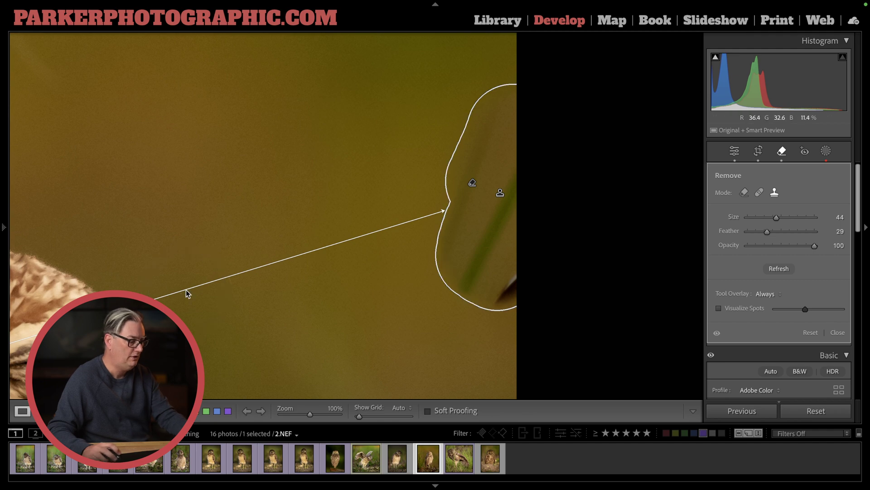
pyautogui.press('z')
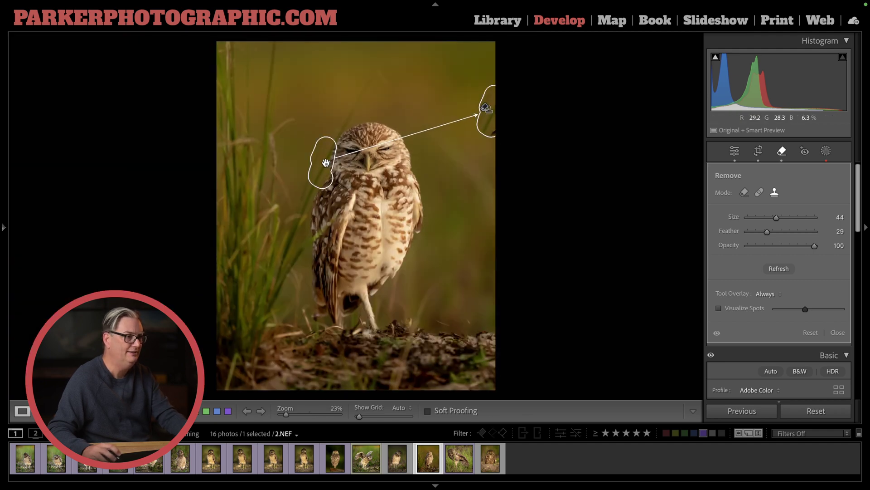
pyautogui.moveTo(325, 164); pyautogui.dragTo(482, 96)
# Lower the spot's feather to 25, hide the spot outlines, and close the Remove tool
pyautogui.click(763, 231)
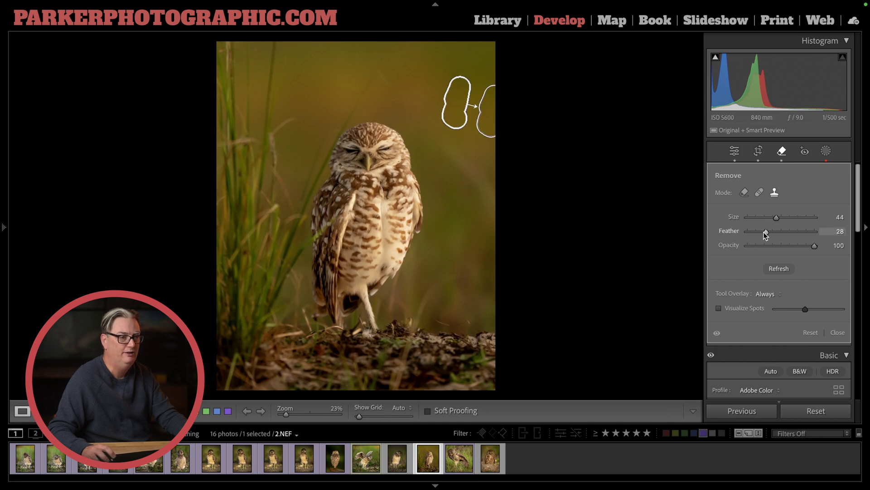
pyautogui.press('z')
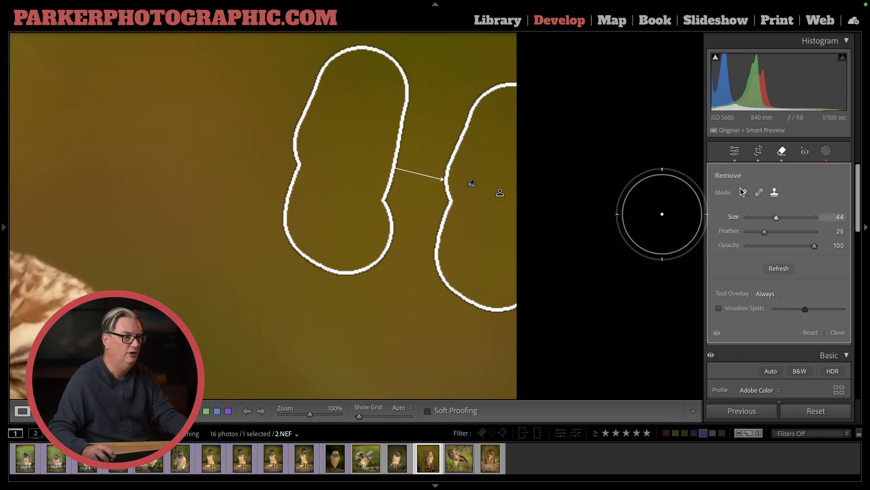
pyautogui.press('h')
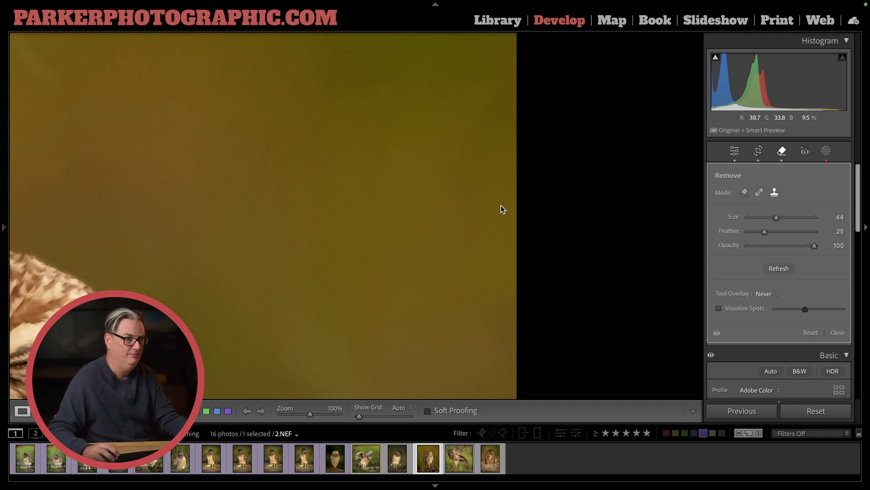
pyautogui.press('q')
pyautogui.scroll(-5, 797, 299)
# Turn manual Luminance noise reduction down from 63 to 0 in the Detail panel
pyautogui.scroll(-3, 798, 297)
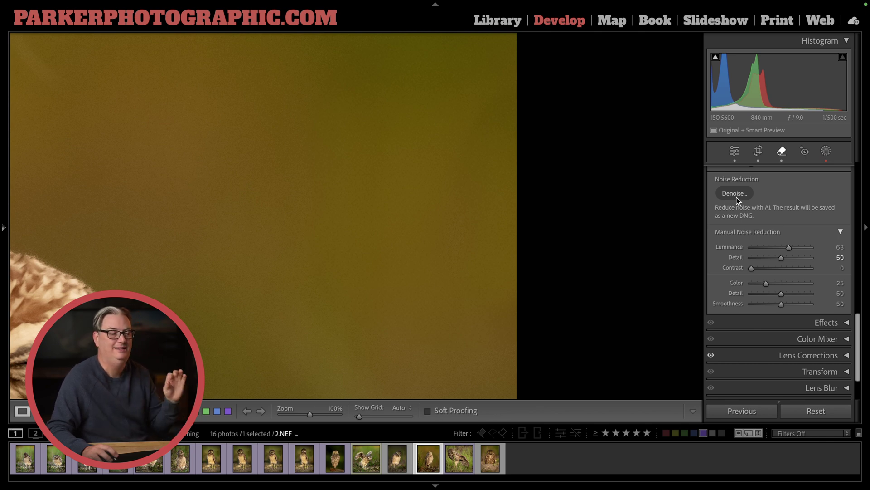
pyautogui.scroll(10, 781, 209)
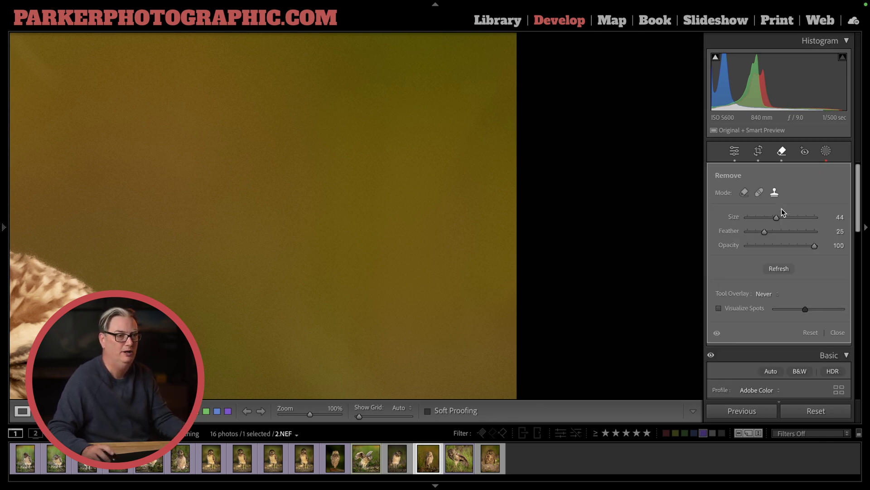
pyautogui.scroll(-10, 777, 284)
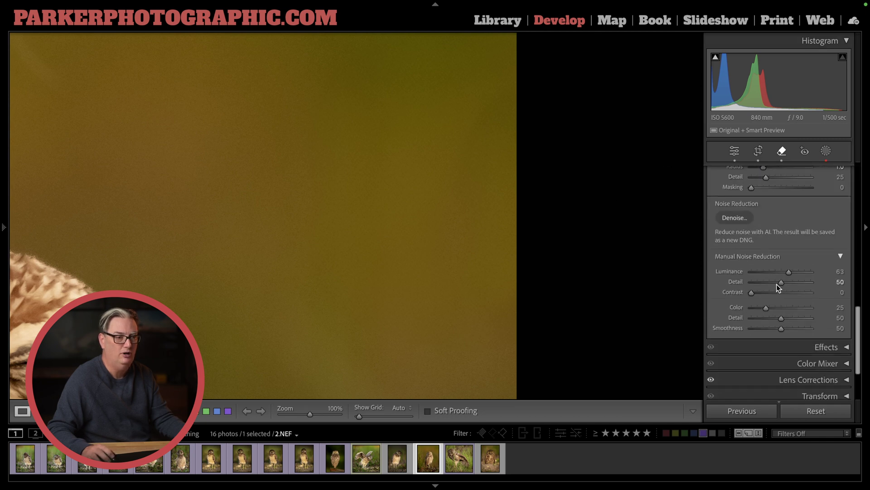
pyautogui.moveTo(788, 256); pyautogui.dragTo(738, 258)
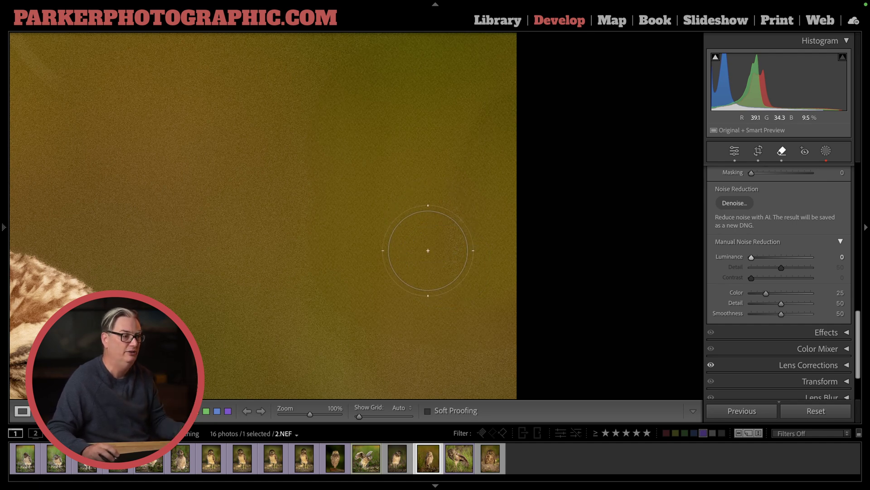
pyautogui.rightClick(424, 457)
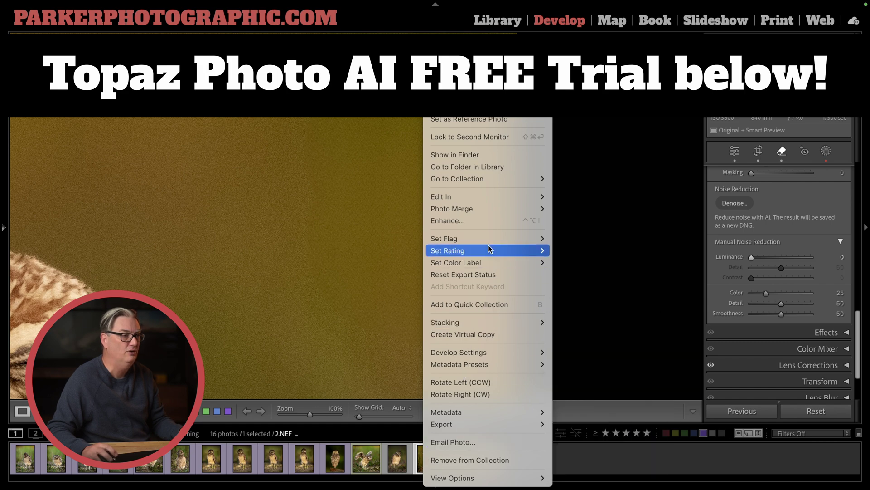
# Send an edited TIFF copy of the owl photo with Lightroom adjustments to Topaz Photo AI
pyautogui.moveTo(491, 199)
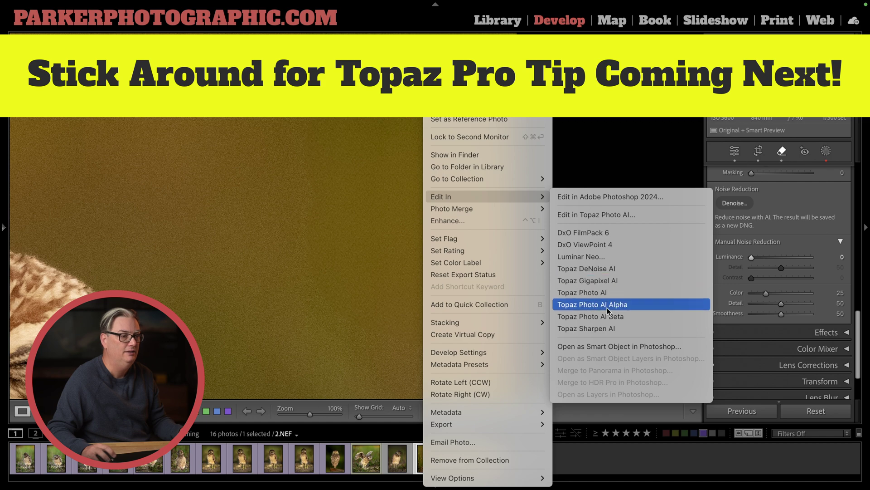
pyautogui.click(584, 296)
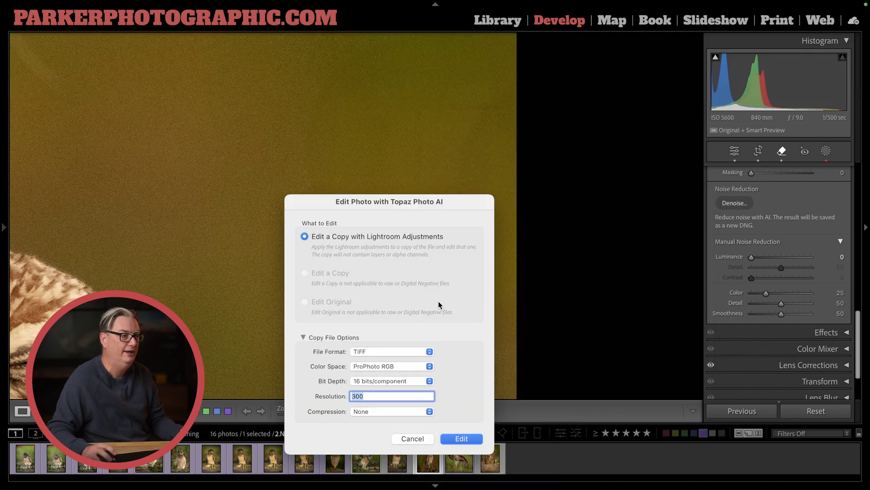
pyautogui.click(460, 438)
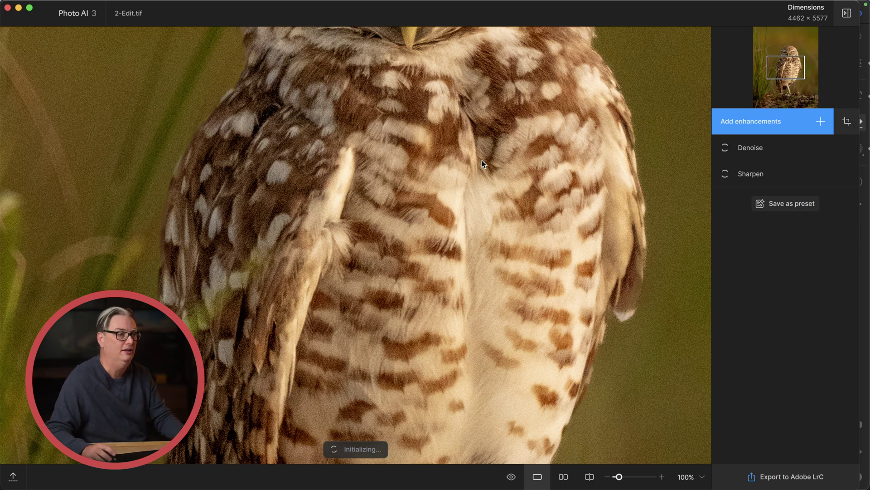
# Remove the Sharpen enhancement, leaving only Denoise, and compare the smoothed background with the original
pyautogui.click(841, 175)
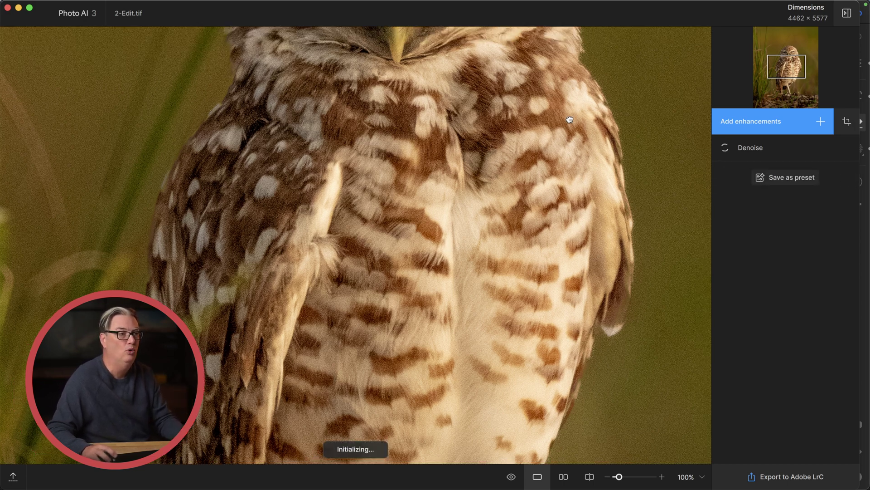
pyautogui.moveTo(569, 120); pyautogui.dragTo(237, 287)
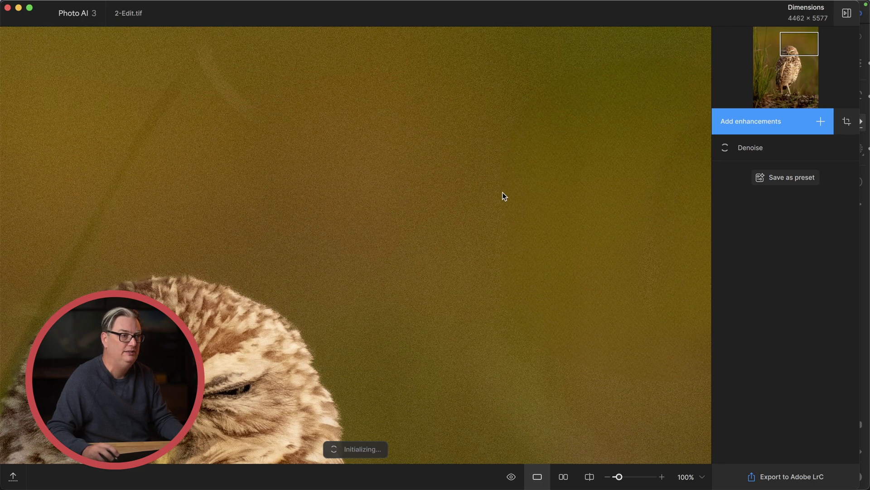
pyautogui.moveTo(781, 145)
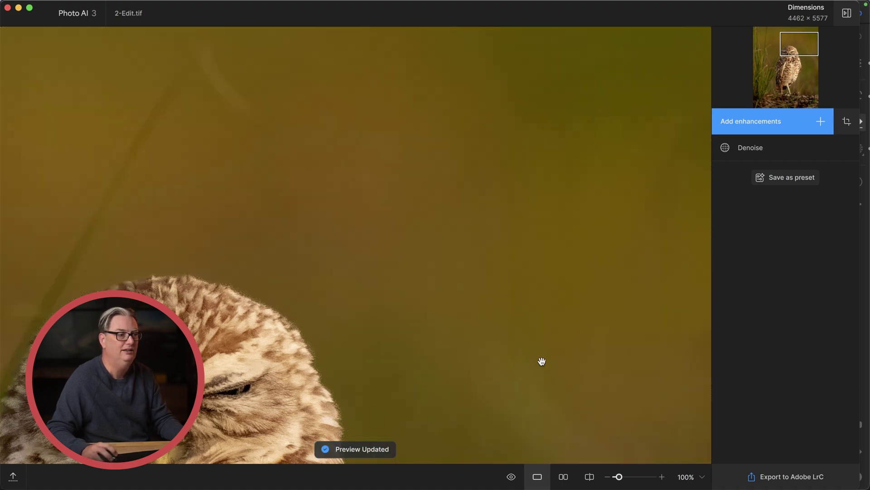
pyautogui.click(571, 361)
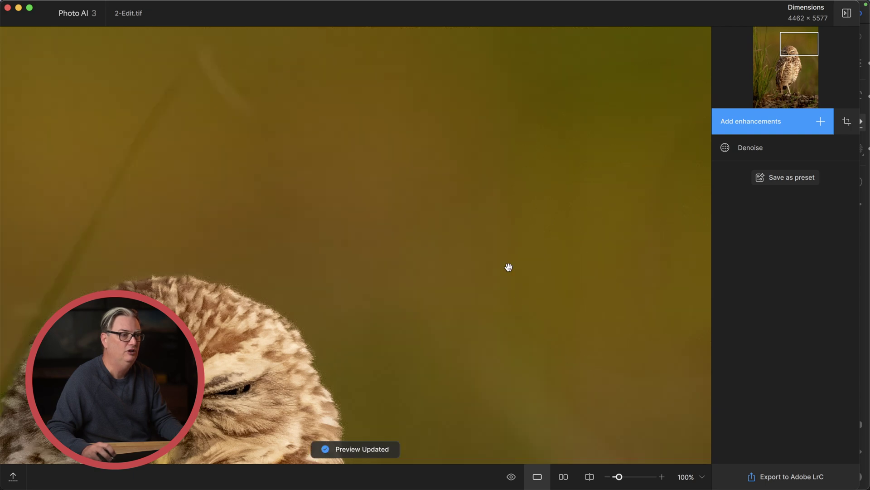
pyautogui.click(821, 122)
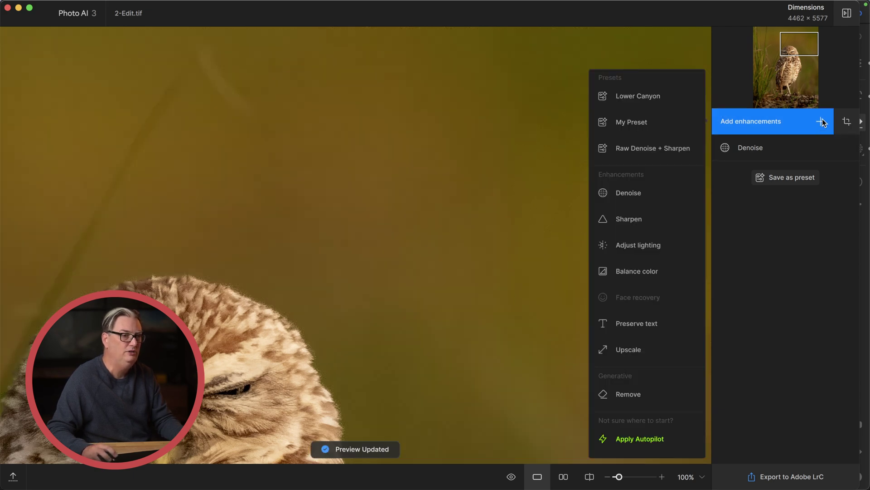
# Add a second Denoise enhancement restricted to the Background through auto selection
pyautogui.click(647, 194)
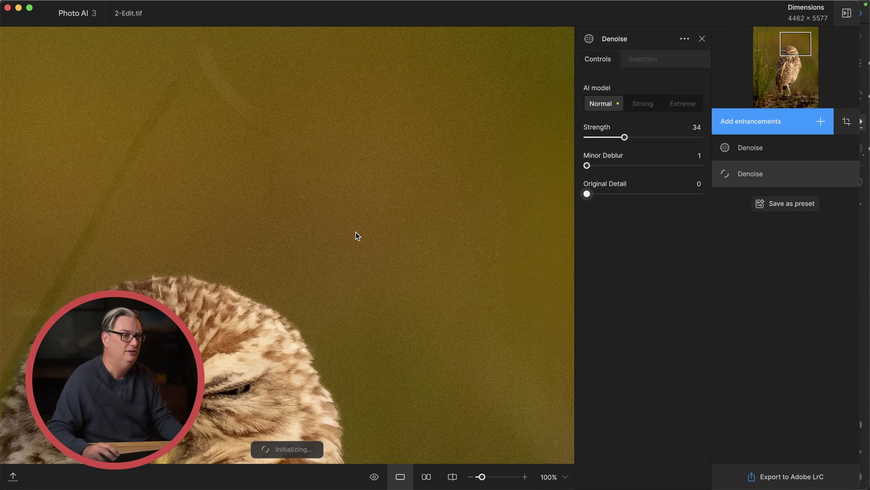
pyautogui.moveTo(461, 249); pyautogui.dragTo(278, 257)
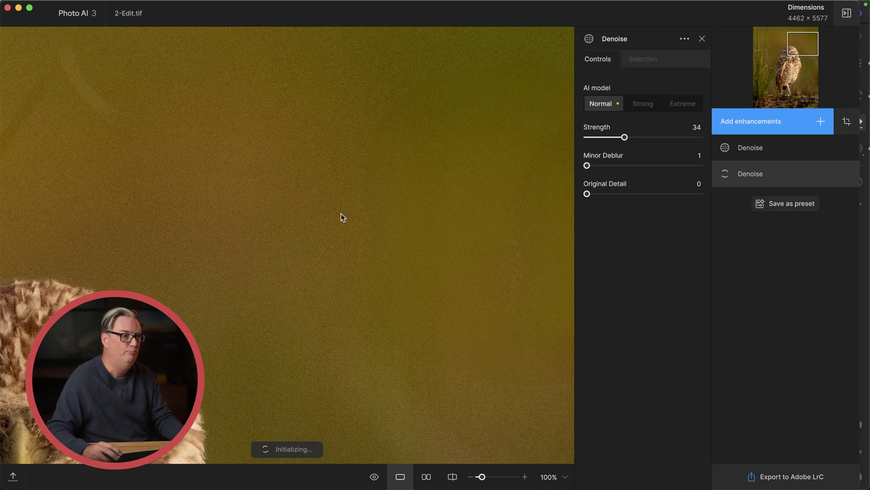
pyautogui.click(647, 63)
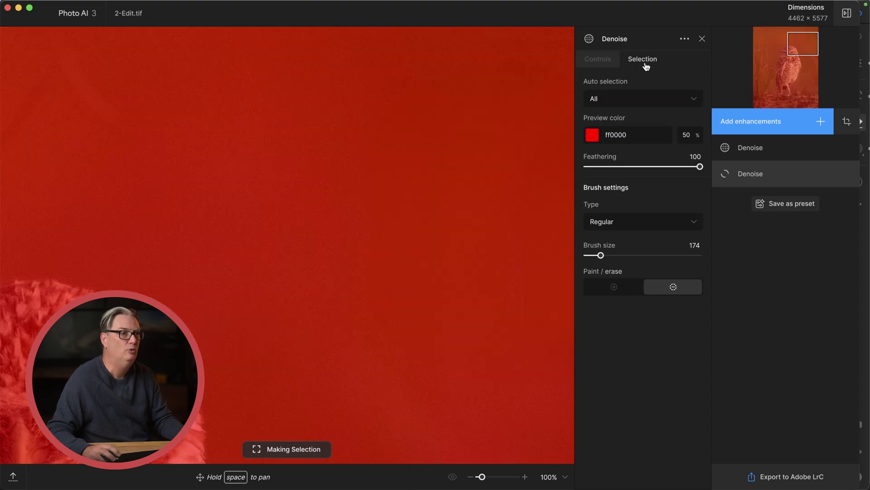
pyautogui.click(647, 99)
pyautogui.click(621, 150)
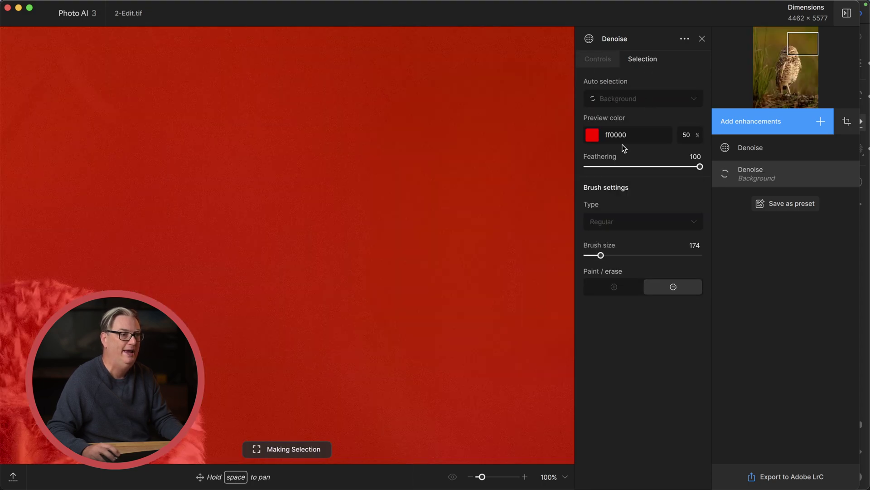
# Switch that second Denoise to the Extreme model, strength 34, and inspect the background
pyautogui.click(612, 62)
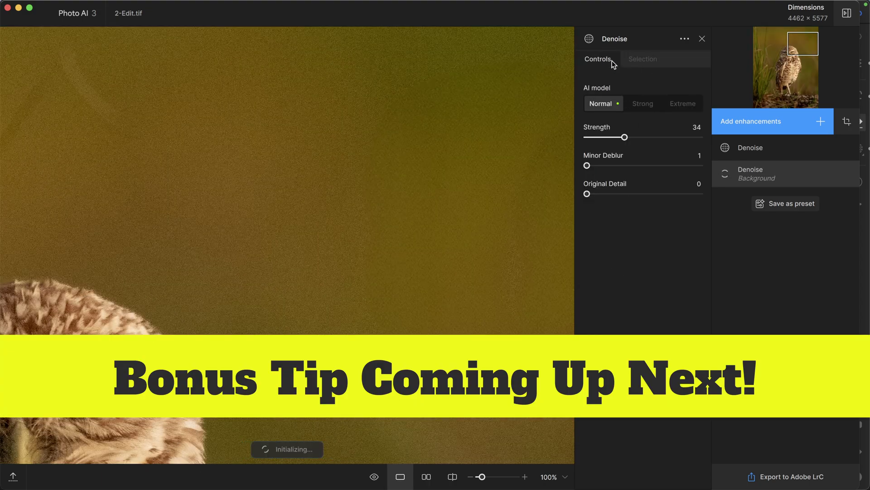
pyautogui.click(689, 104)
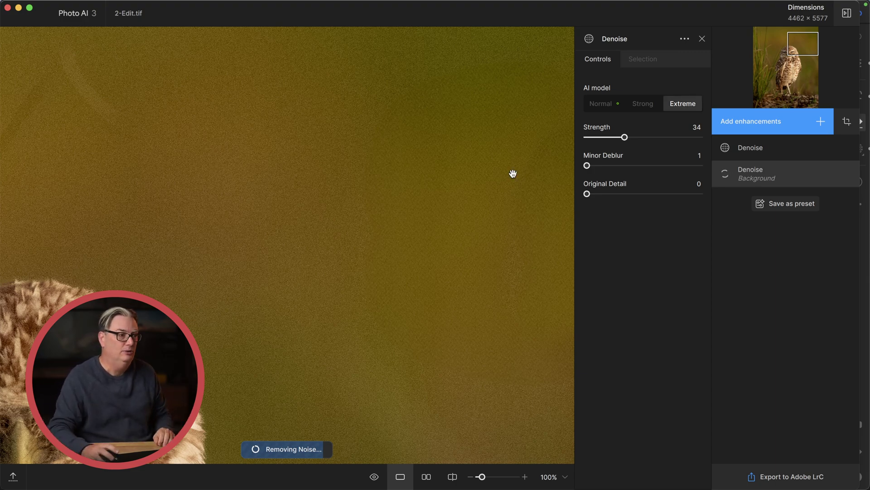
pyautogui.moveTo(500, 217); pyautogui.dragTo(498, 208)
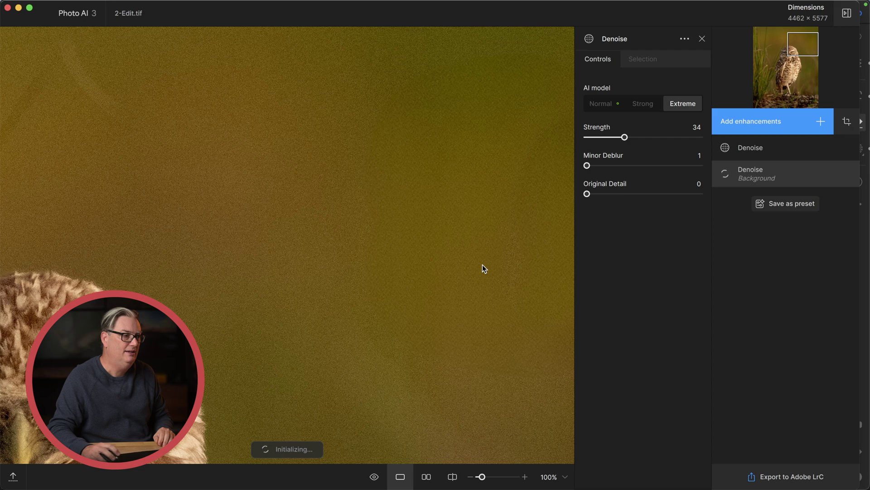